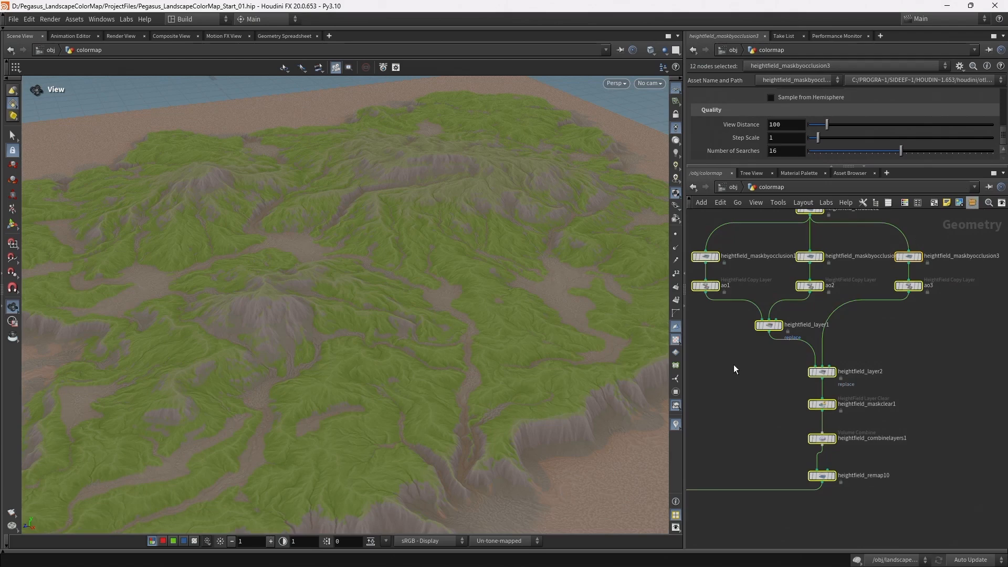
Step: Collapse the selected occlusion nodes into a subnet placed between heightfield_color_adjust2 and heightfield_color_adjust3
key(shift+c)
drag(898, 310, 740, 282)
drag(714, 423, 721, 308)
scroll(722, 269, up, 6)
middle_drag(730, 311, 742, 318)
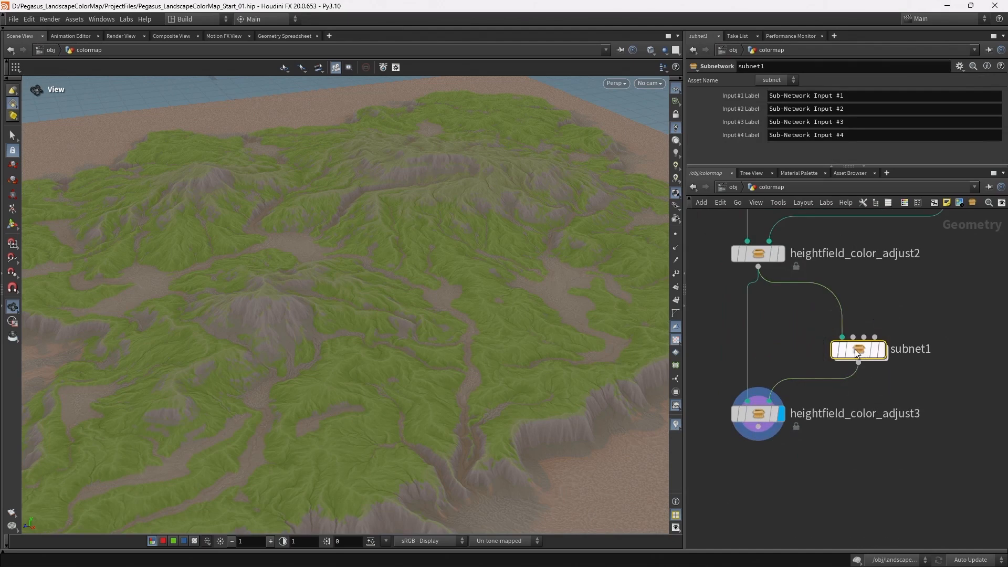
Step: Create a digital asset from the subnet labelled HeightField_Occlusion_Mask, with submenu Pegasus/Terrain and author pegasus
right_click(855, 349)
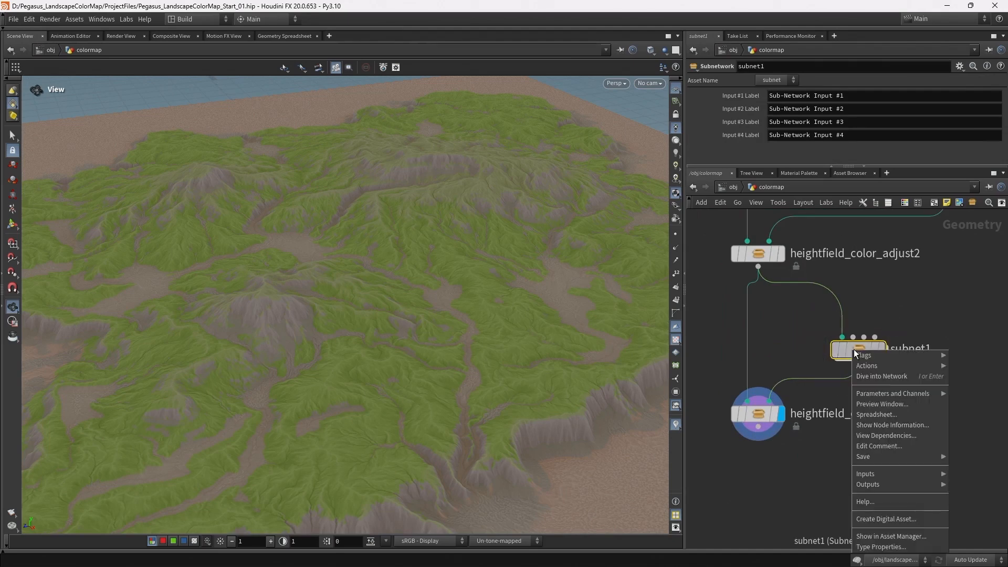
click(891, 518)
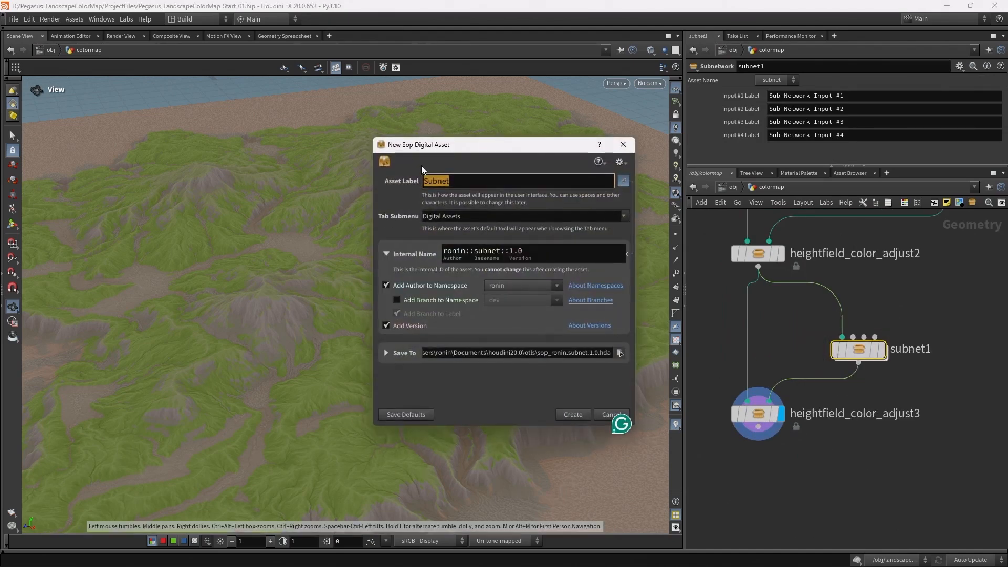
text(Hei)
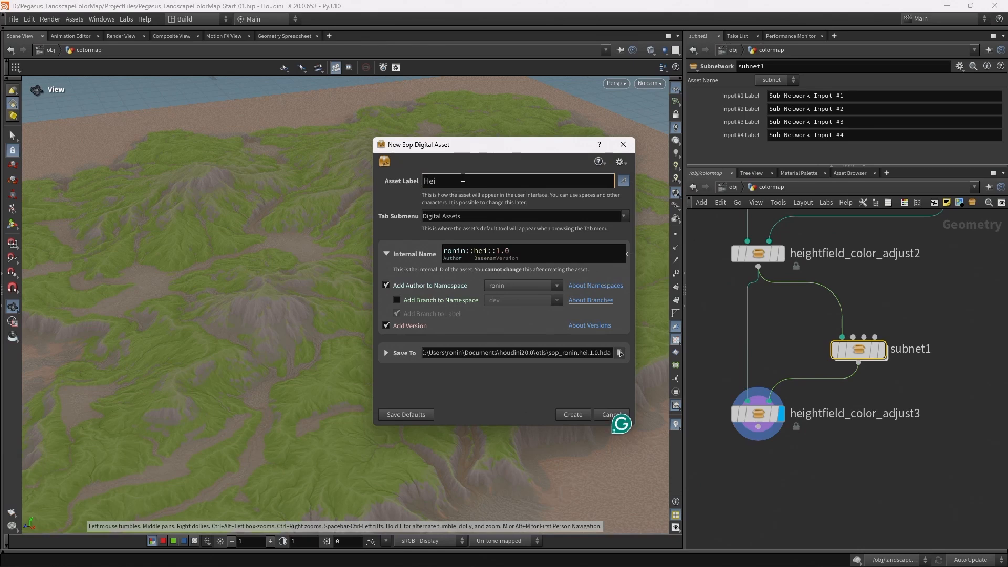
text(ghtField_Occlusion_Mask)
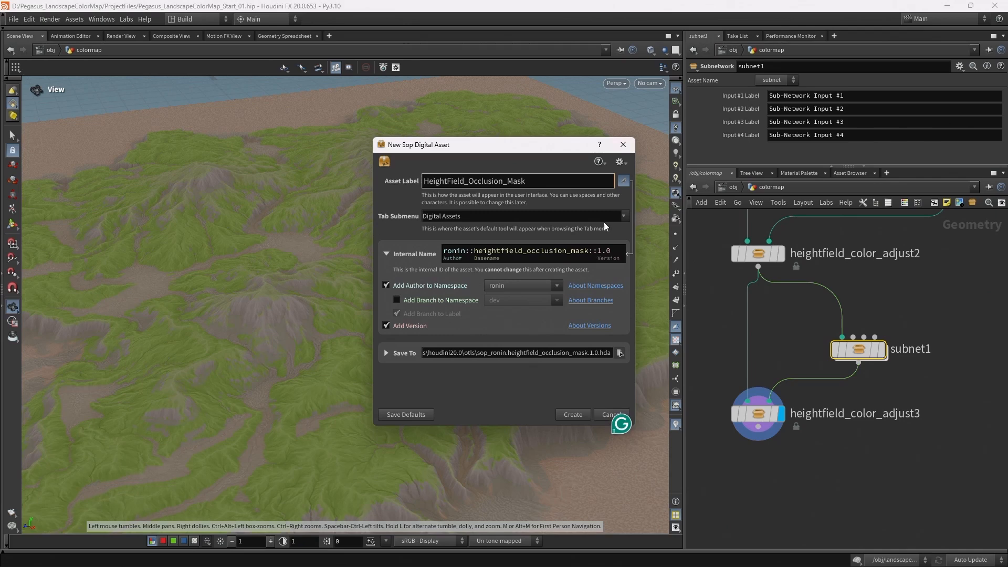
key(Tab)
text(P)
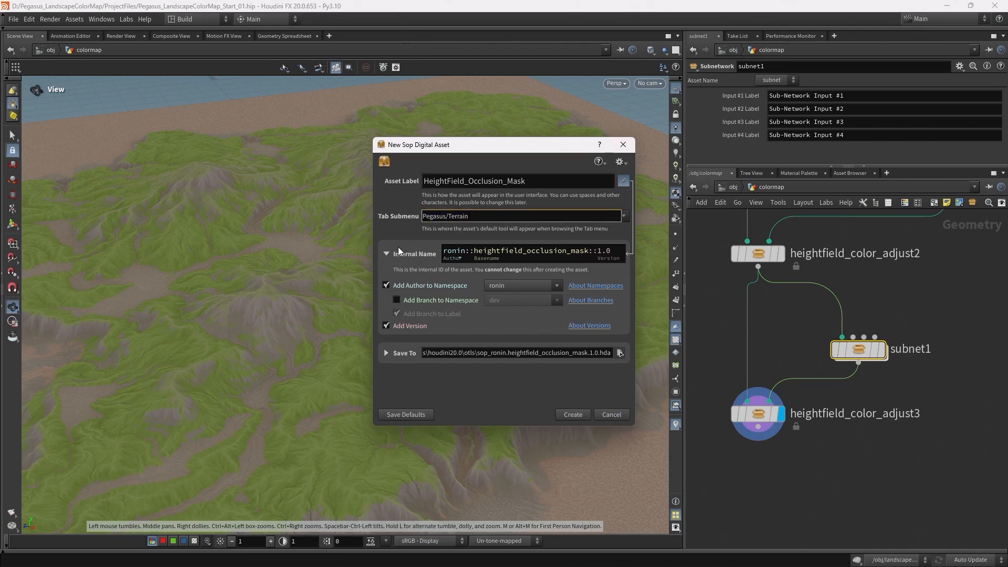
click(516, 286)
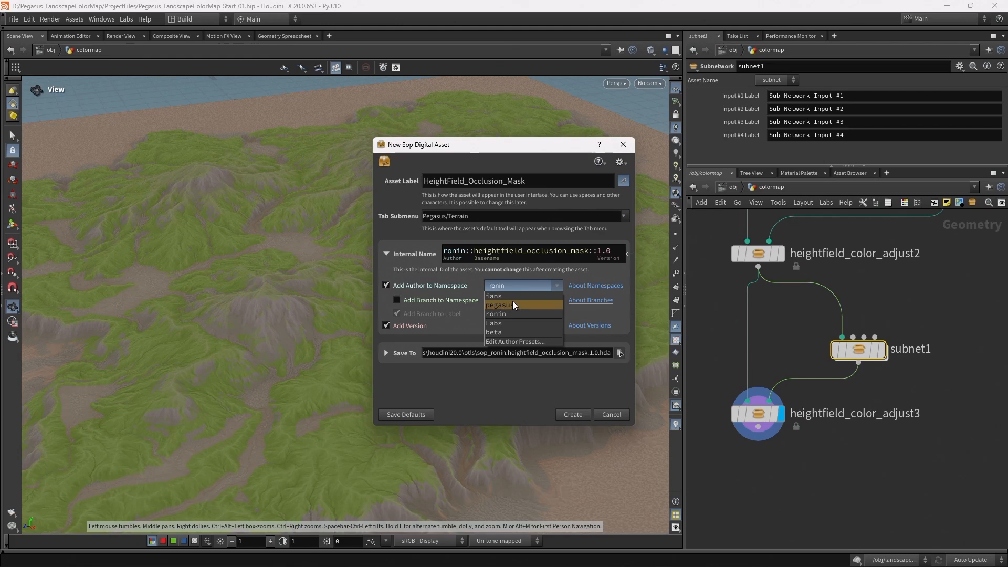
click(513, 301)
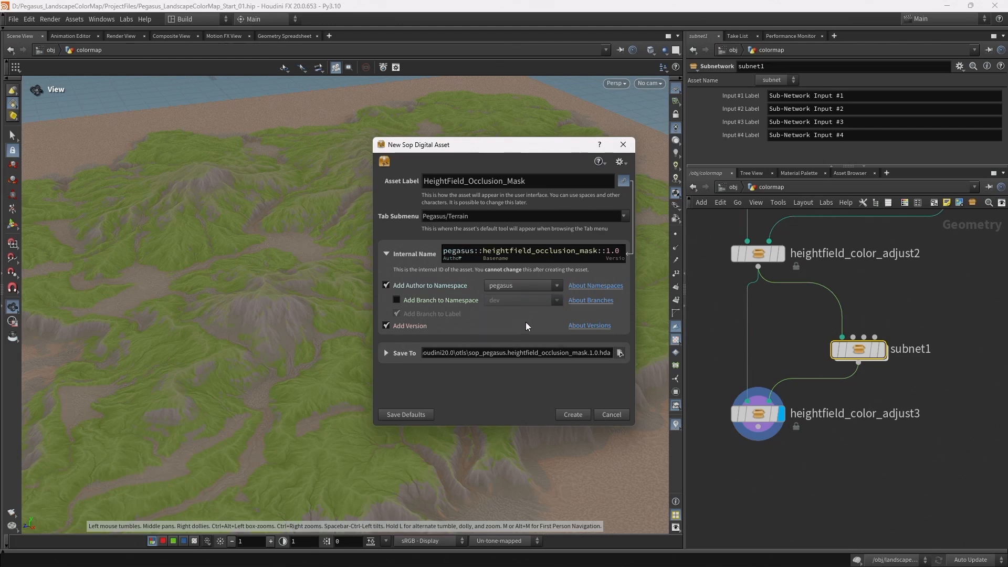
click(573, 415)
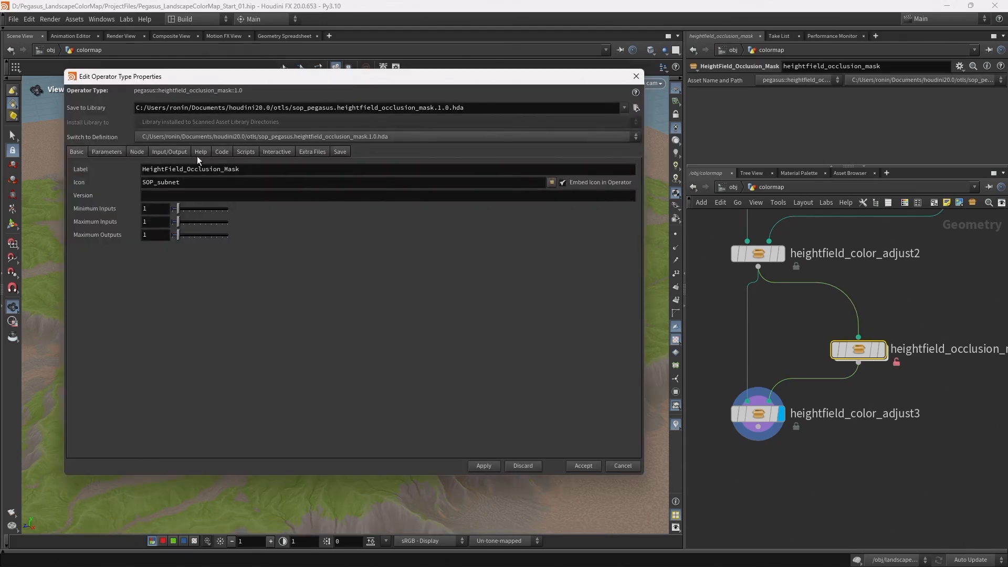
Step: Open the asset's parameter definition and display the settings of heightfield_combinelayers1 inside the asset
click(110, 152)
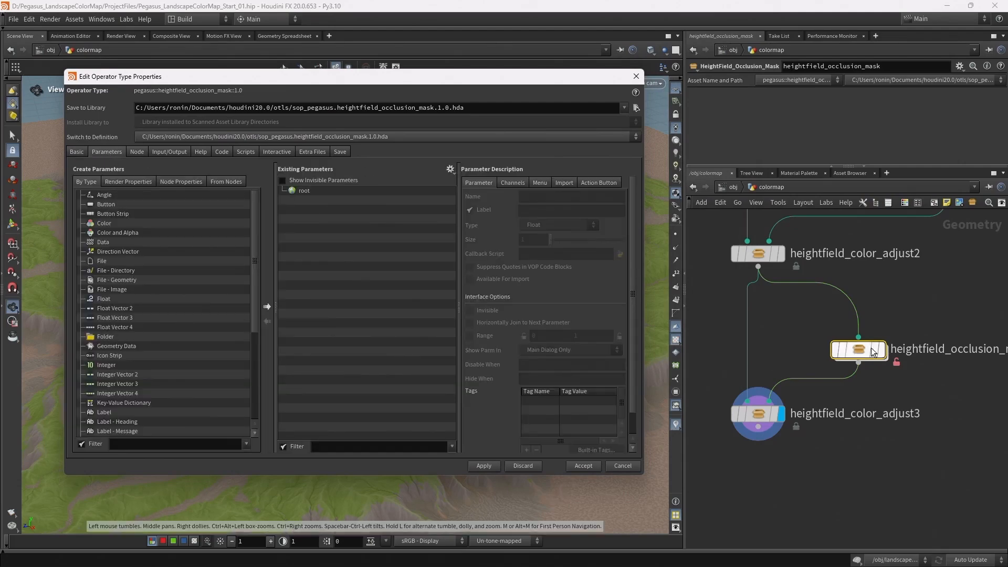
middle_drag(891, 344, 878, 291)
double_click(808, 325)
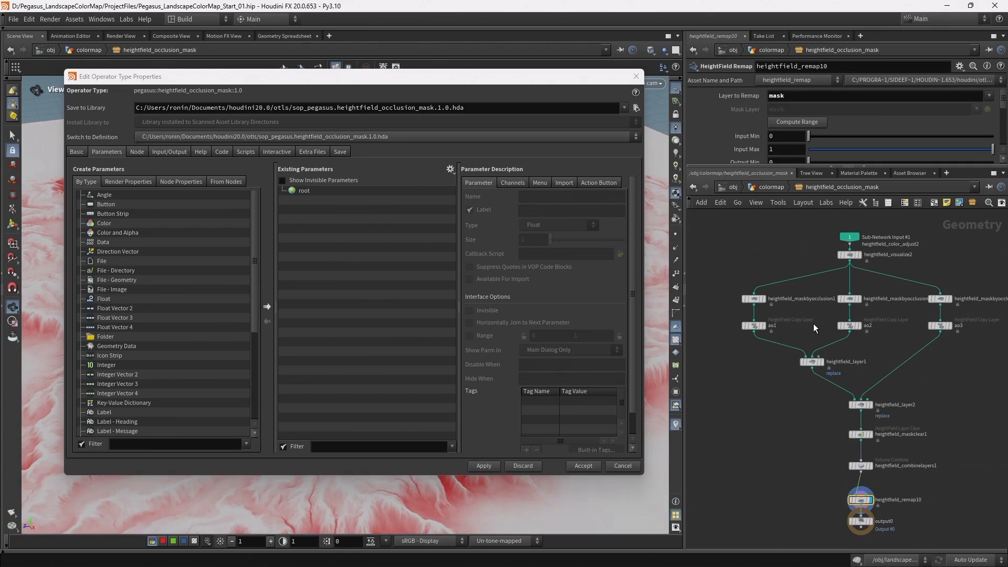
scroll(922, 317, up, 6)
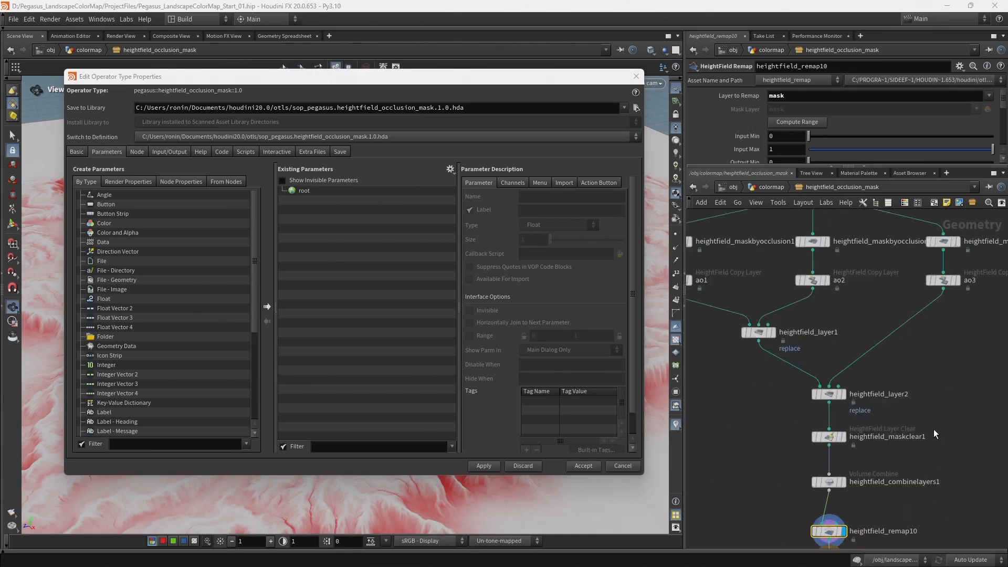
click(811, 402)
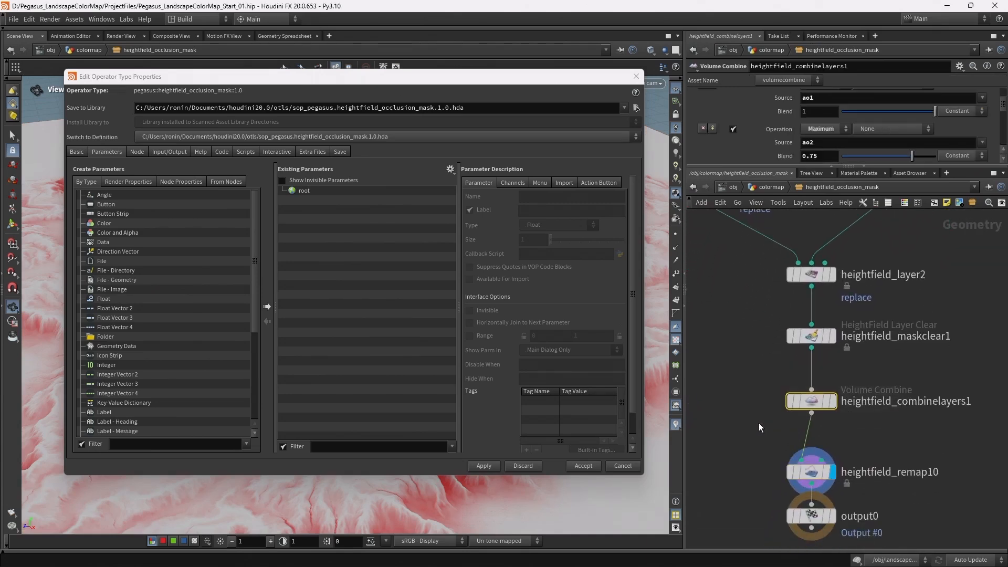
drag(893, 168, 891, 283)
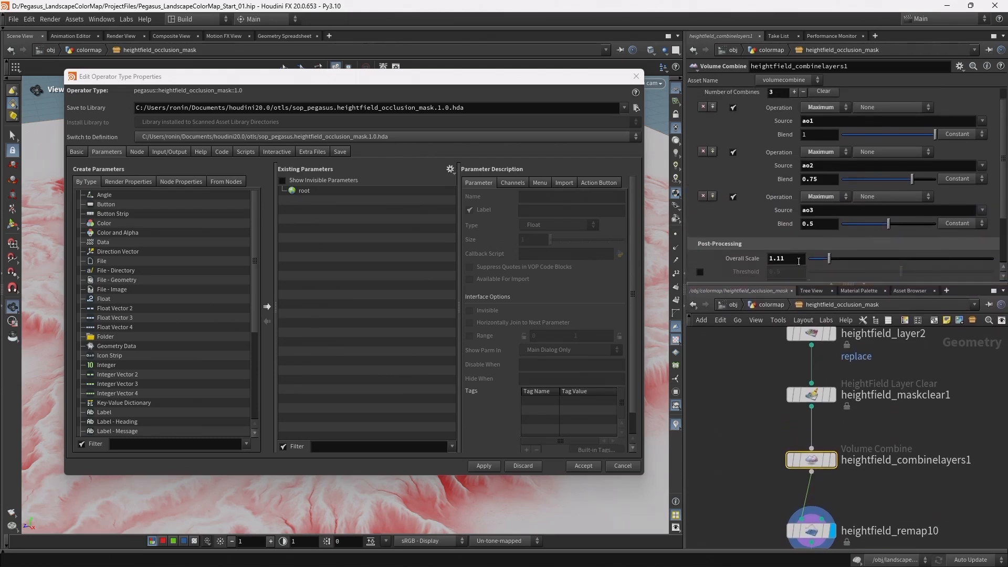
Step: Add a Simple folder to the asset's parameters, named fld_occlusion_layers and labelled Occlsuion Layers
drag(101, 336, 312, 196)
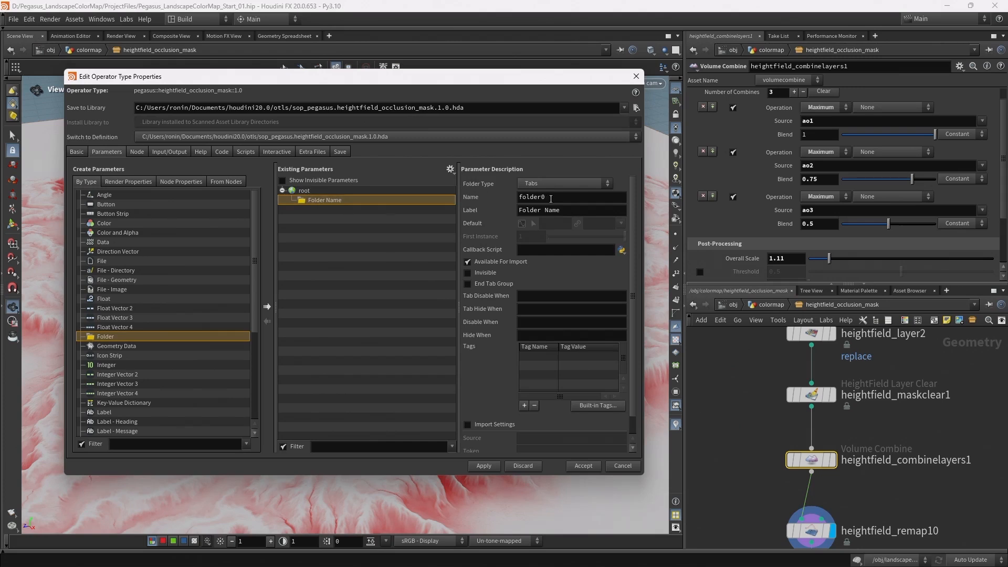
click(557, 183)
click(538, 204)
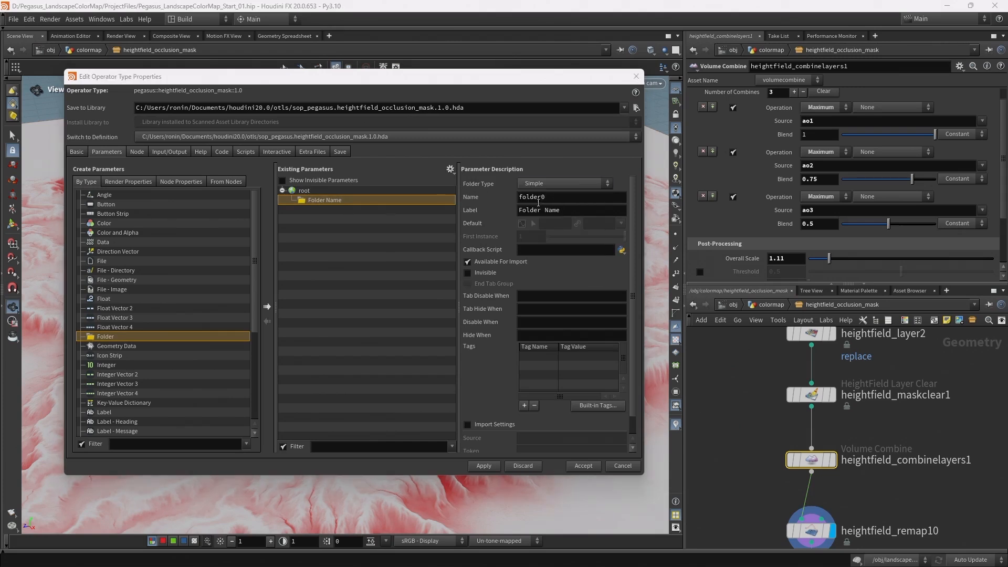
drag(558, 195, 384, 195)
text(fld)
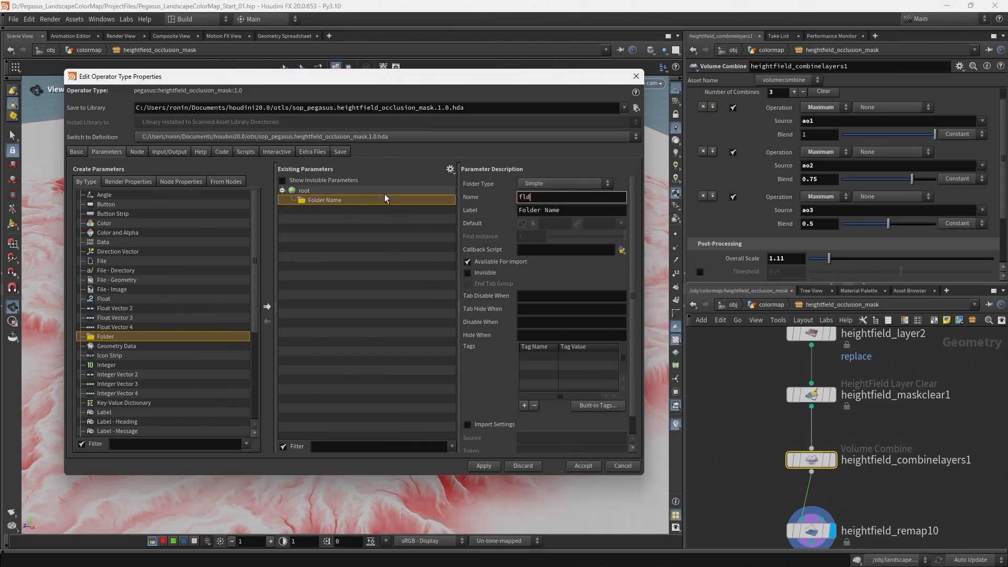
text(_occlusion_layers)
key(Tab)
text(Occ)
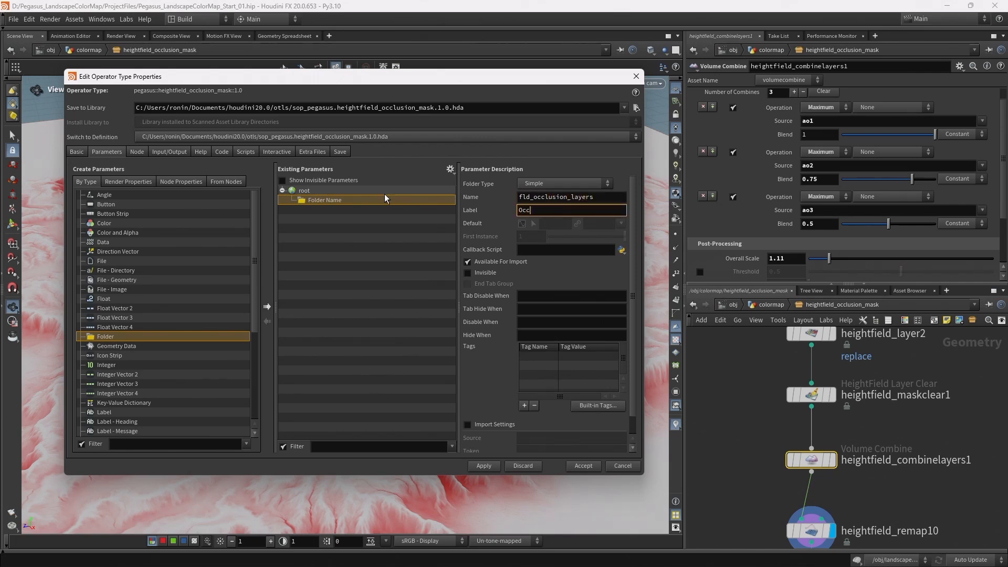
text(lsuion Layers)
key(Return)
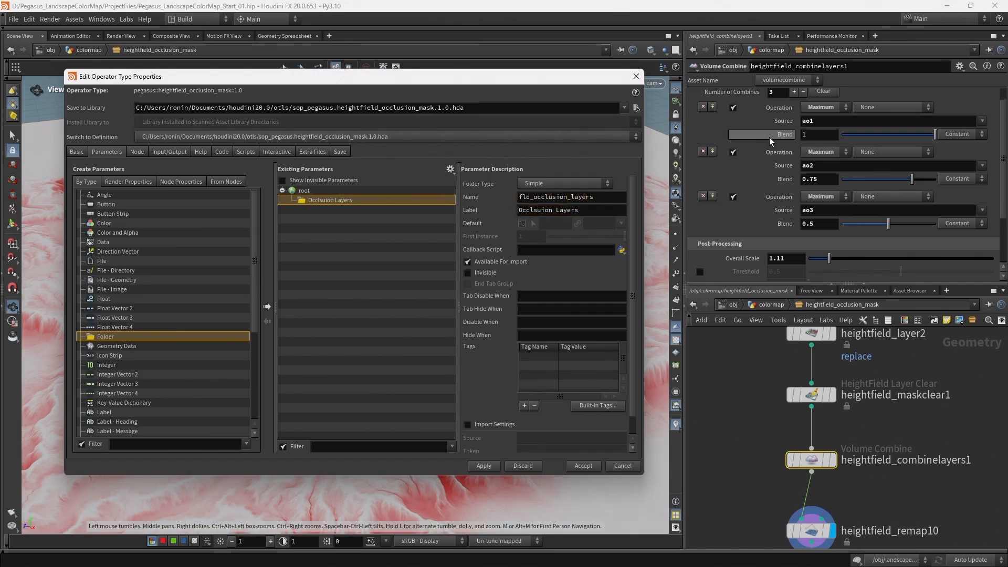
Step: Promote the three Blend parameters of heightfield_combinelayers1 into the folder and name the first one small, labelled Small
drag(785, 135, 309, 206)
drag(788, 183, 344, 201)
click(345, 209)
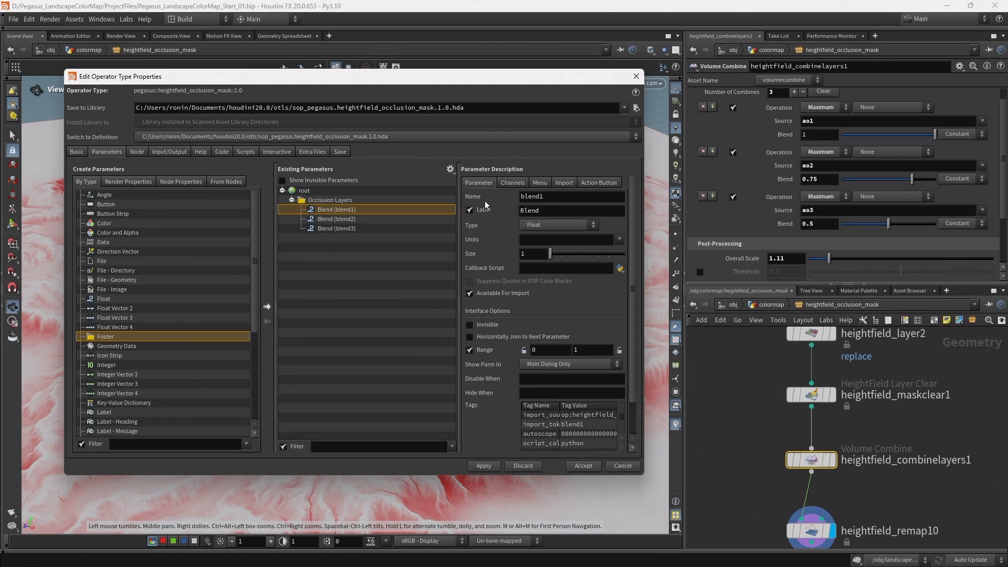
double_click(564, 197)
text(small)
key(Tab)
text(s)
key(Tab)
Step: Name the second promoted Blend parameter medium, with the label Medium
click(355, 220)
drag(549, 198, 411, 194)
text(me)
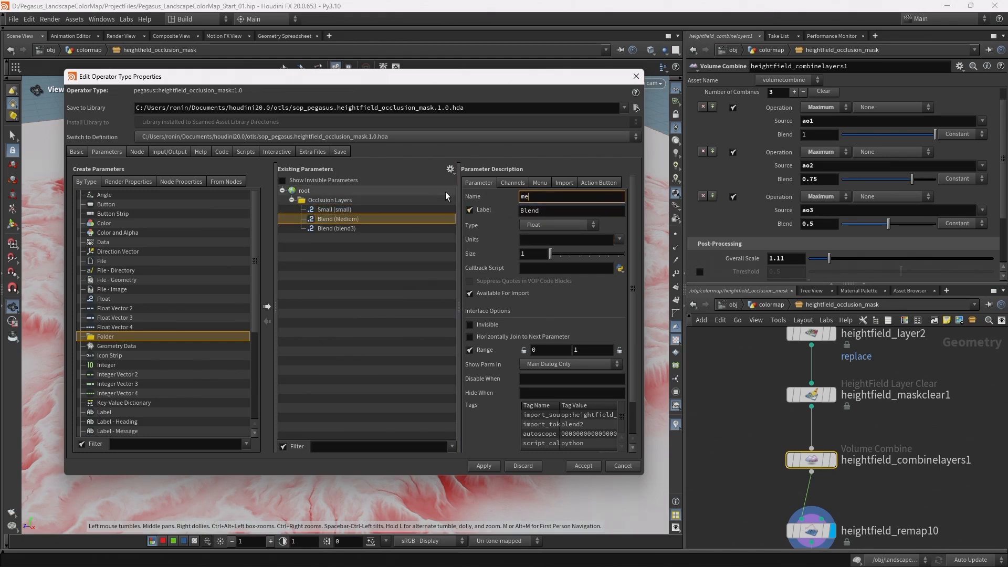
text(dium)
key(Tab)
text(Medium)
key(Tab)
Step: Name the third promoted Blend parameter large, labelled Large, and add a Spacer below it
click(363, 228)
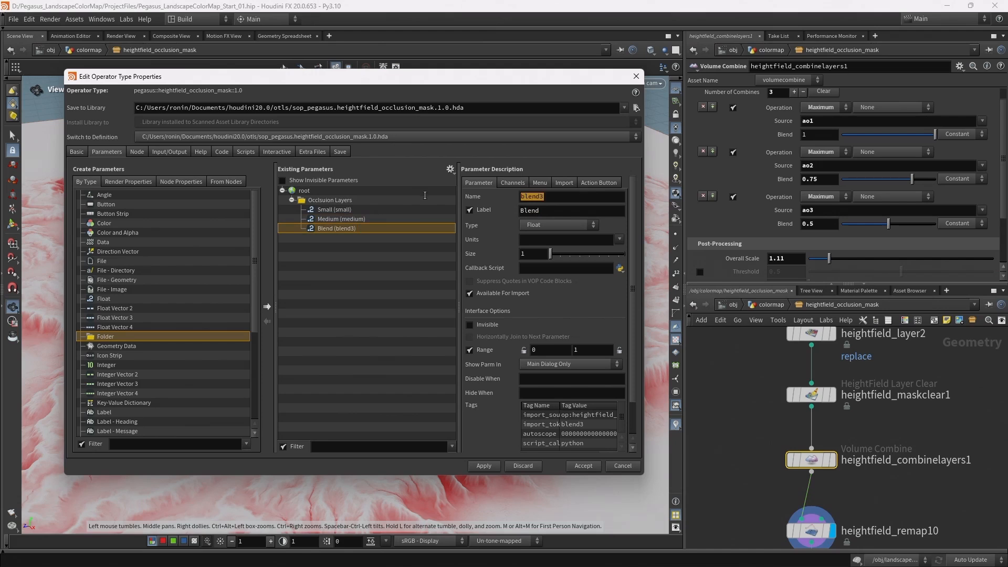
key(Tab)
text(large)
key(Tab)
text(Large)
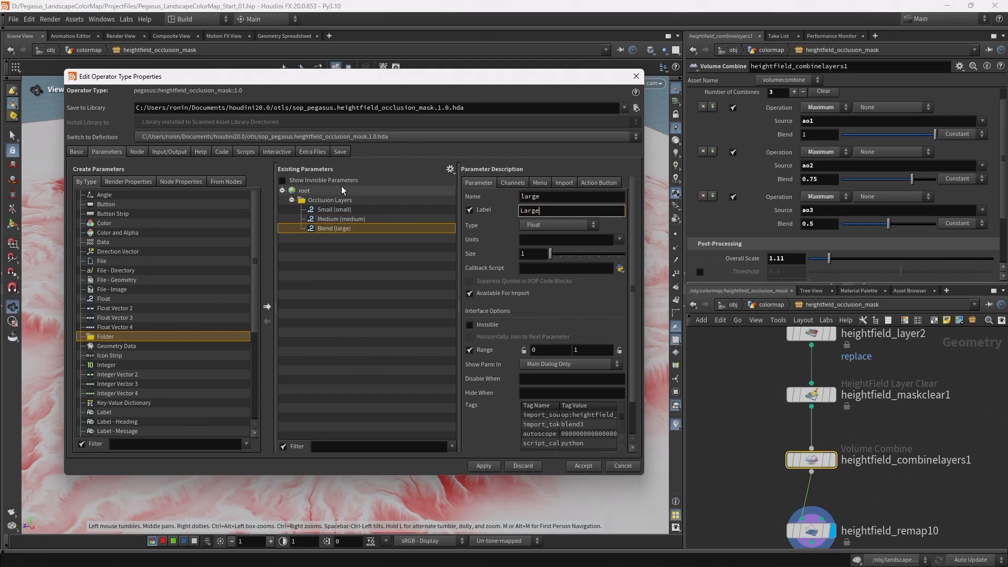
key(Tab)
scroll(147, 310, down, 5)
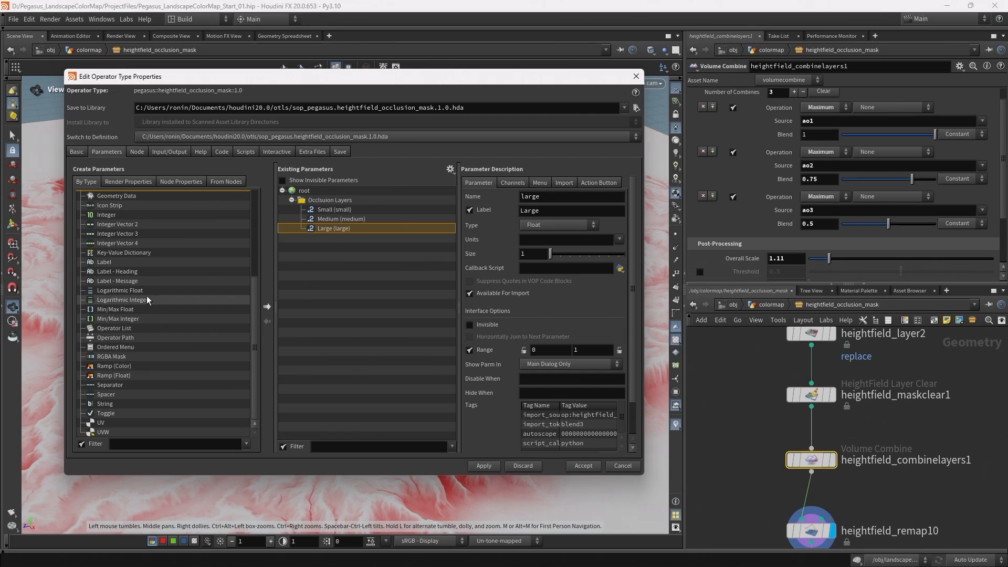
drag(122, 395, 317, 200)
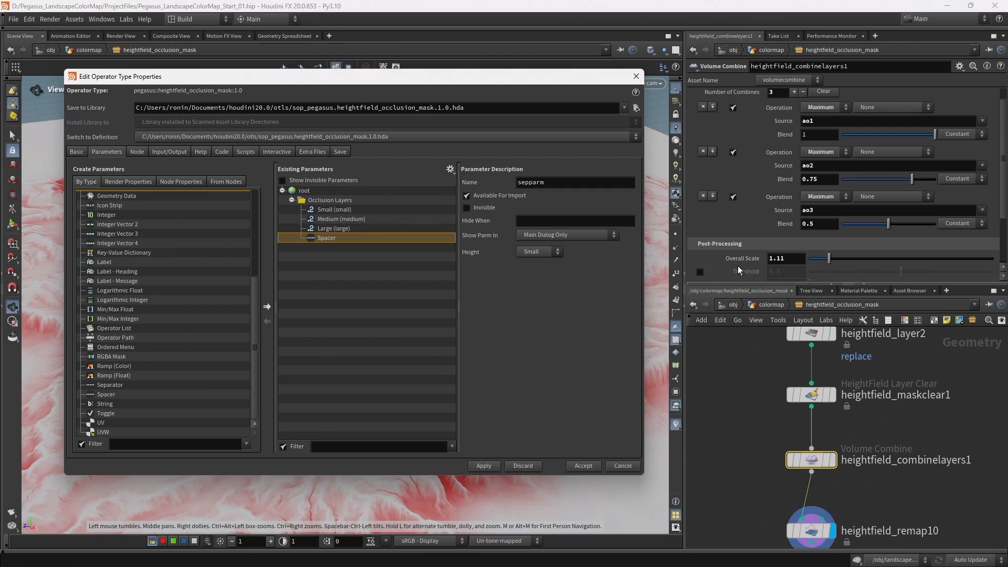
Step: Set the volume combine's Overall Scale to 1, promote it below the spacer, and apply the asset changes
drag(796, 260, 681, 256)
text(1)
key(Return)
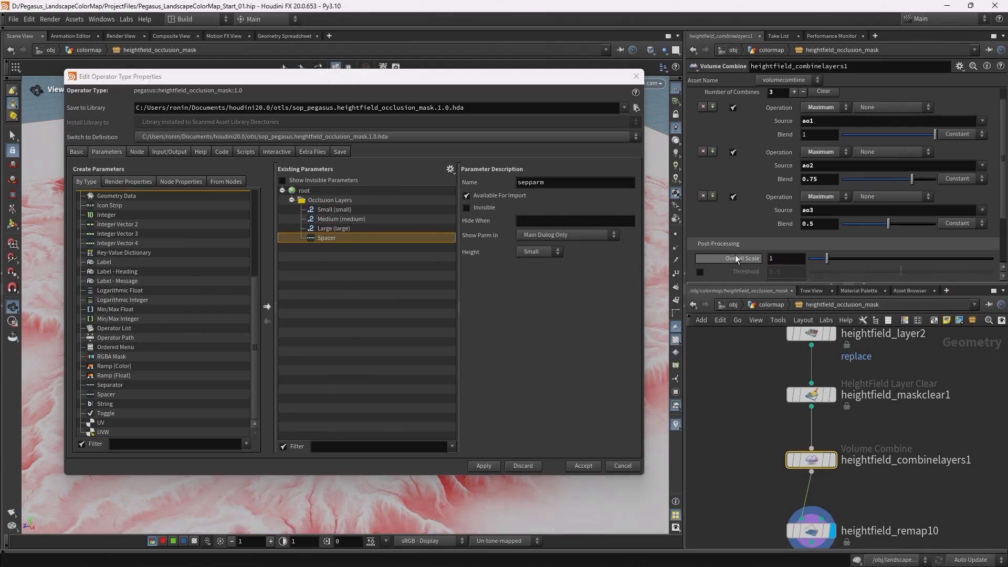
drag(355, 240, 339, 200)
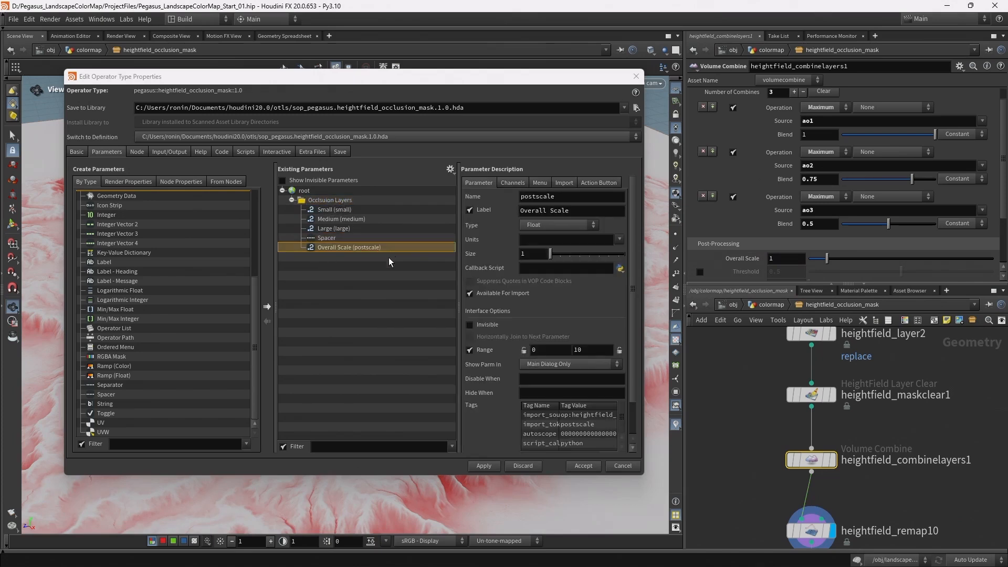
click(485, 465)
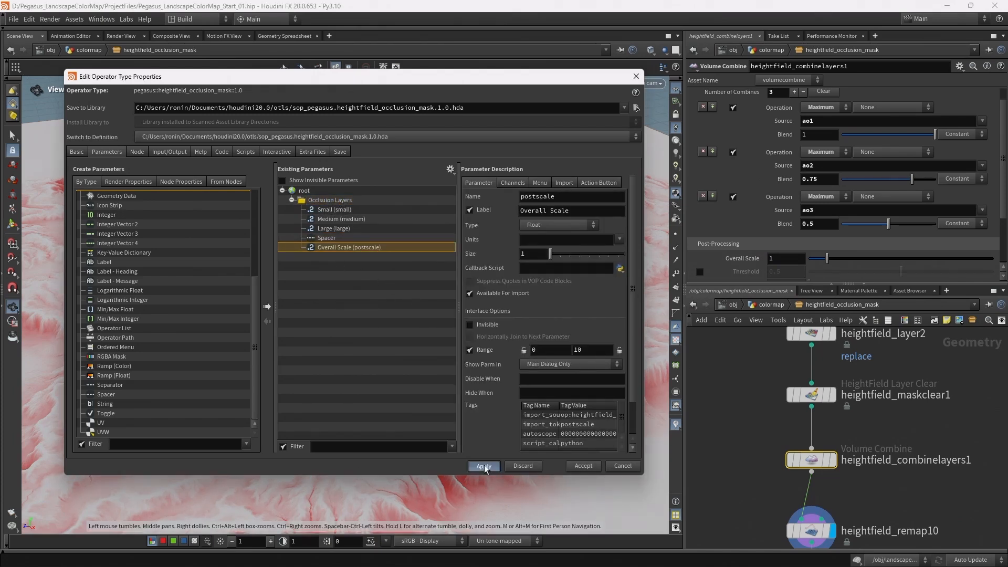
Step: Return to the colormap network and test the asset's layer blends, ending with Small 1, Medium 0.69 and Large 0.321
click(762, 305)
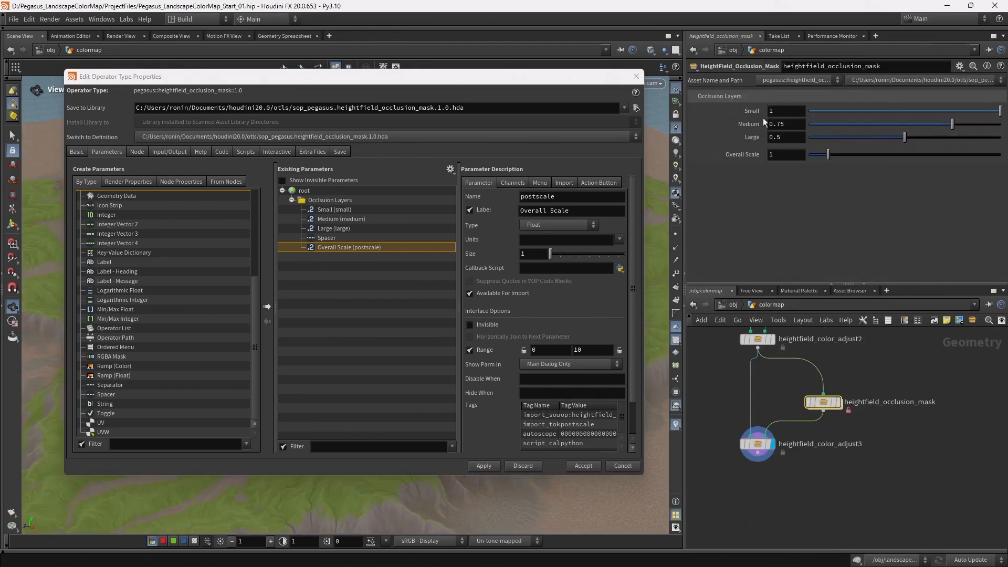
drag(469, 79, 390, 434)
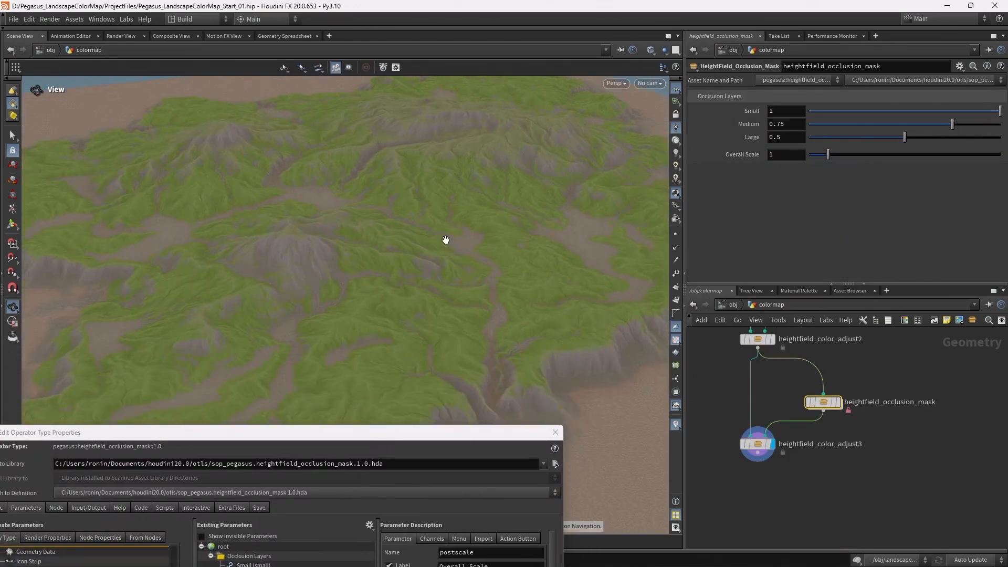
mouse_move(821, 137)
mouse_down()
mouse_move(812, 140)
mouse_move(814, 111)
mouse_up()
drag(905, 112, 1001, 112)
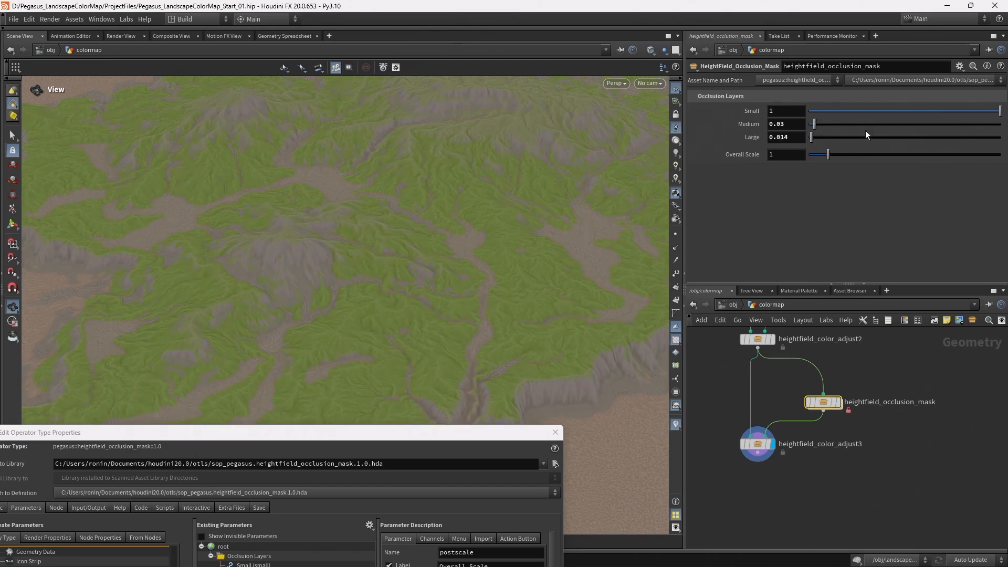
drag(821, 125, 941, 125)
mouse_move(830, 139)
mouse_down()
mouse_move(987, 138)
mouse_move(871, 135)
mouse_move(868, 155)
mouse_move(947, 154)
mouse_move(841, 154)
mouse_move(944, 154)
mouse_up()
ctrl+middle_click(736, 153)
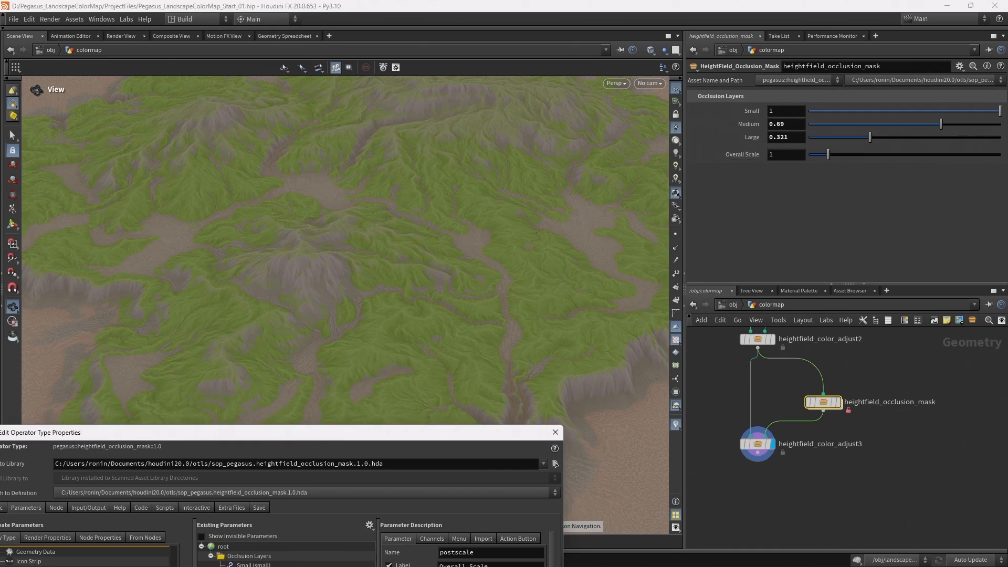
Step: Raise the occlusion mask's Overall Scale to 7.92 and inspect the shading across the terrain's valleys and cliffs
drag(440, 432, 461, 391)
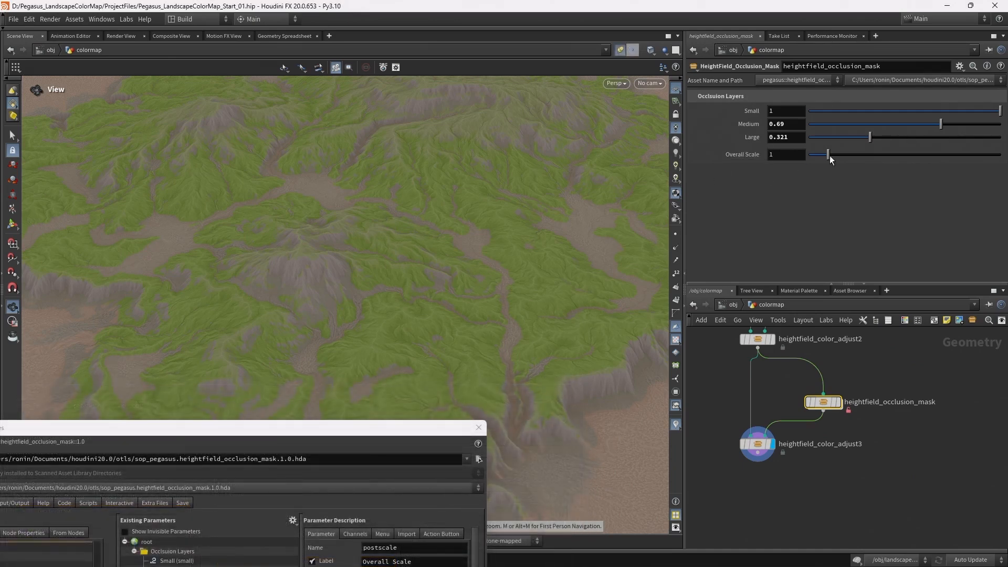
mouse_move(830, 155)
mouse_down()
mouse_move(969, 148)
mouse_move(961, 148)
mouse_up()
drag(530, 439, 517, 422)
middle_drag(518, 423, 526, 353)
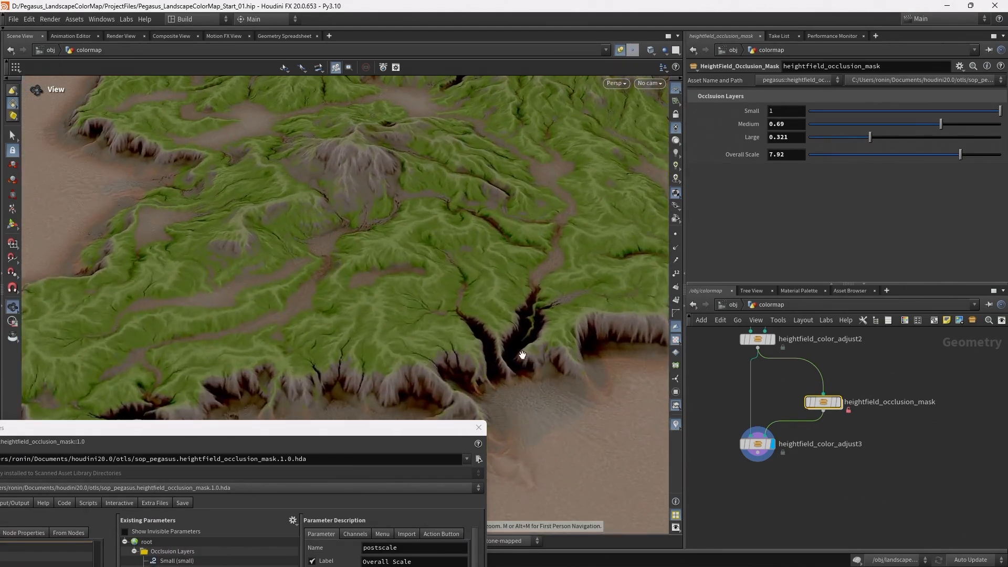
right_drag(527, 352, 521, 351)
drag(514, 328, 463, 344)
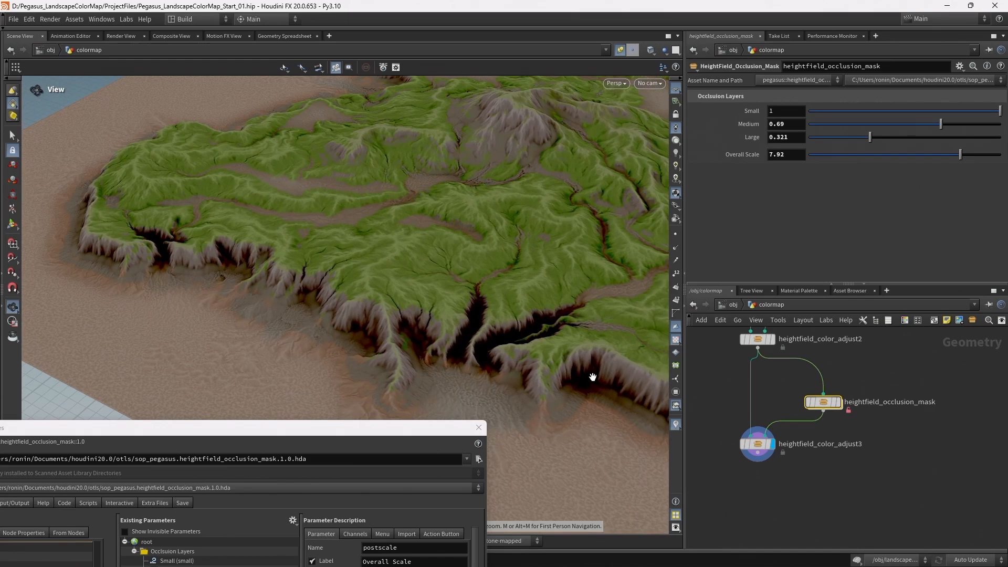
Step: Inside the occlusion mask asset, enable Clamp Minimum 0 and Clamp Maximum 1 on heightfield_combinelayers1 and inspect the mask
drag(590, 378, 520, 364)
scroll(520, 364, up, 10)
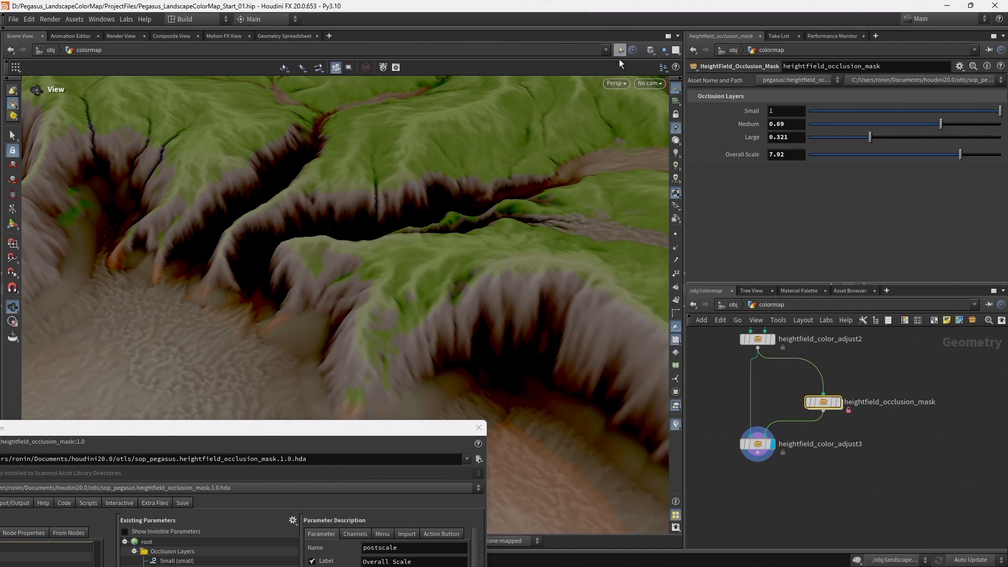
double_click(825, 402)
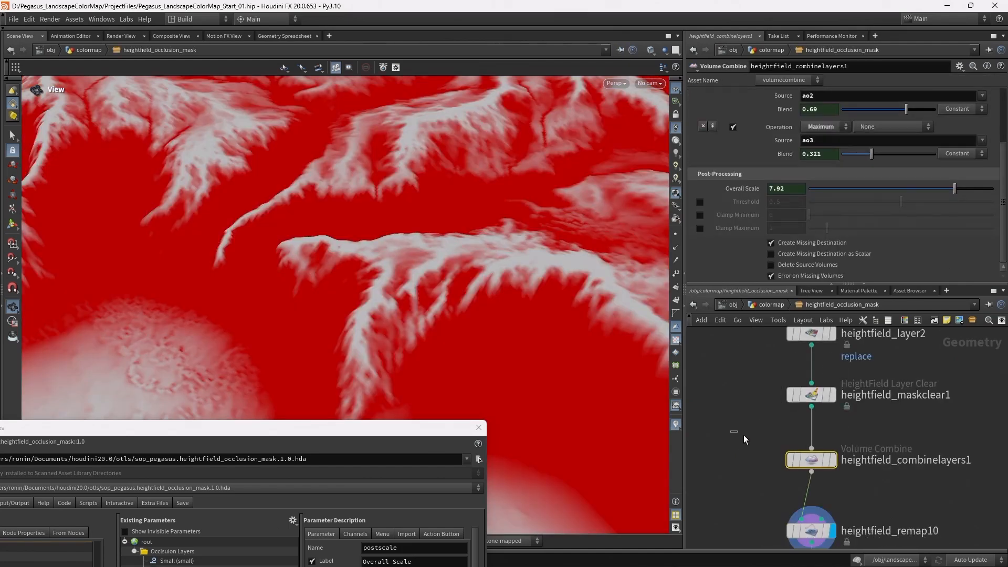
click(700, 215)
click(699, 229)
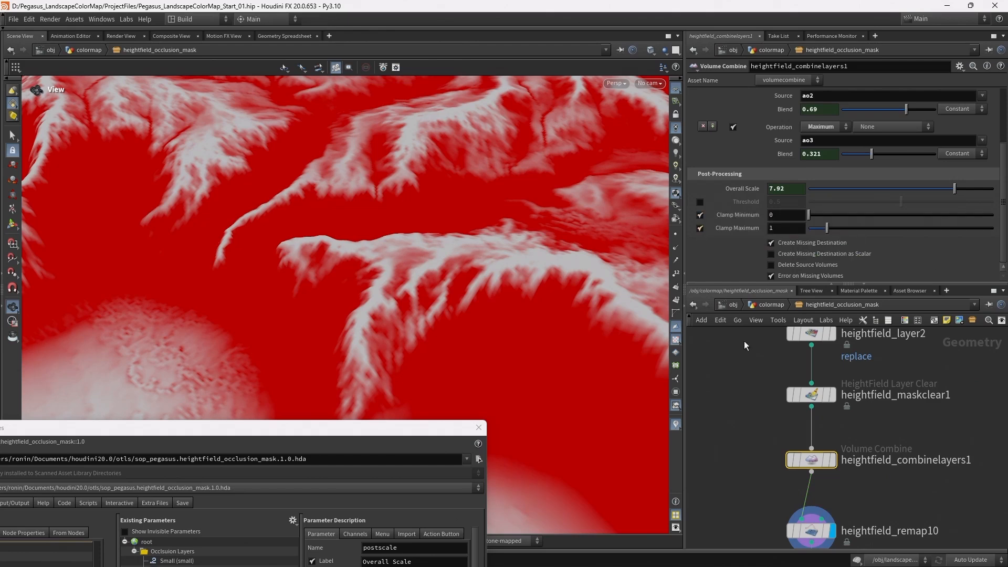
drag(522, 317, 522, 342)
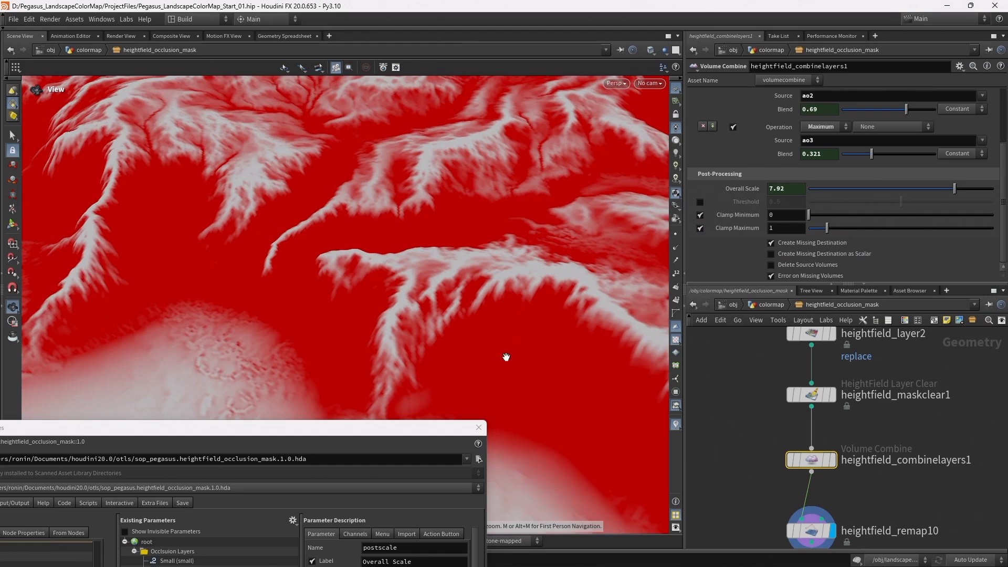
mouse_move(585, 325)
mouse_down()
mouse_move(567, 336)
mouse_move(587, 333)
mouse_up()
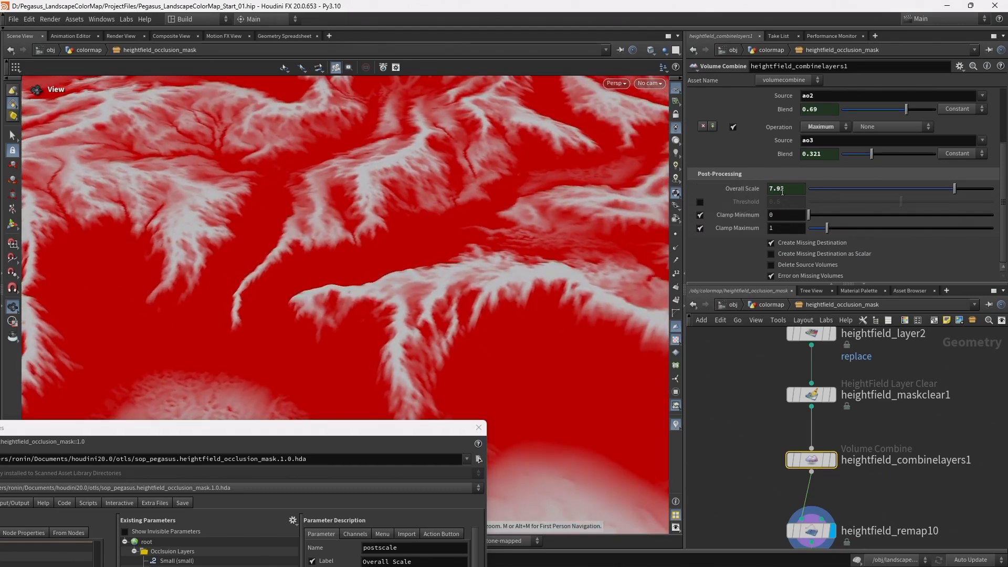
Step: Return to the colormap network and inspect the occlusion shading across the terrain's cliffs and valleys
click(764, 307)
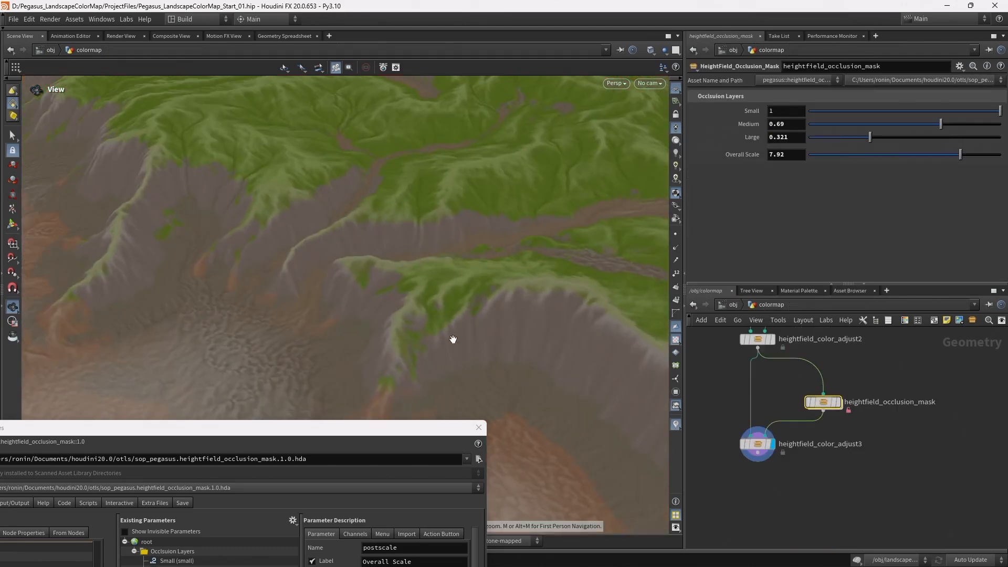
drag(453, 339, 521, 356)
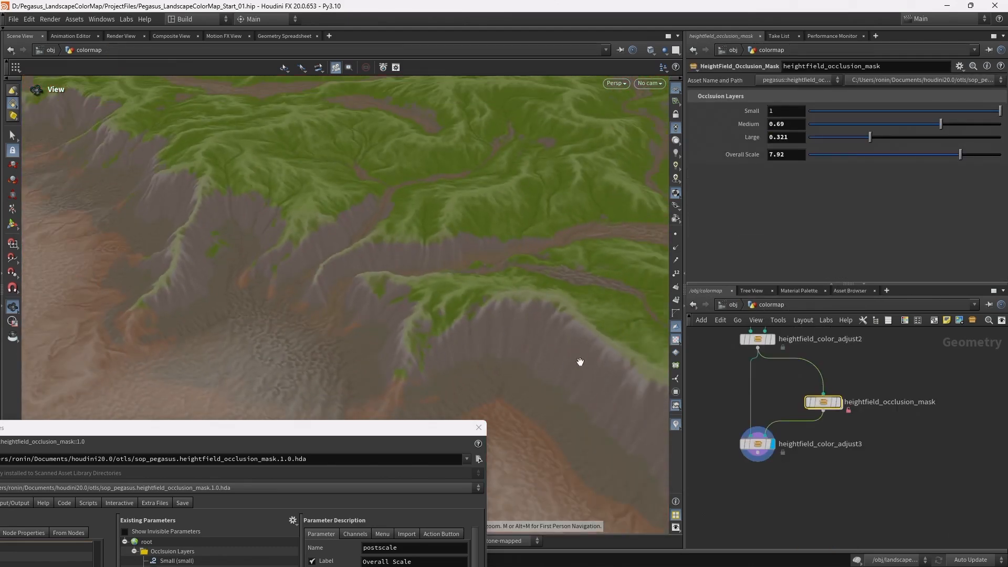
drag(360, 429, 429, 403)
scroll(418, 273, down, 1)
scroll(400, 274, down, 2)
Step: Try a Gamma of 0.186 on heightfield_color_adjust3, undo it, and lower the Brightness instead
click(757, 444)
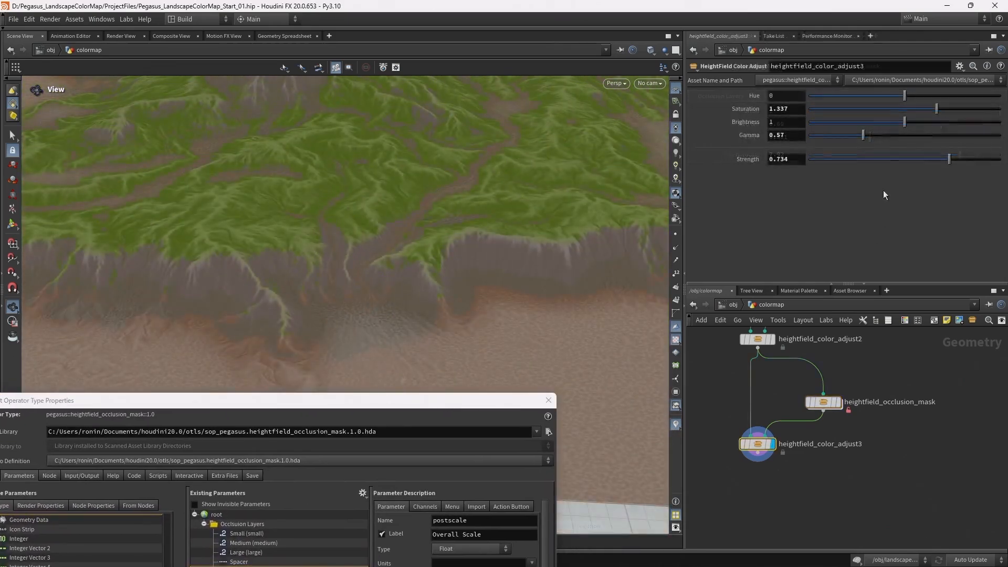
drag(864, 138, 825, 138)
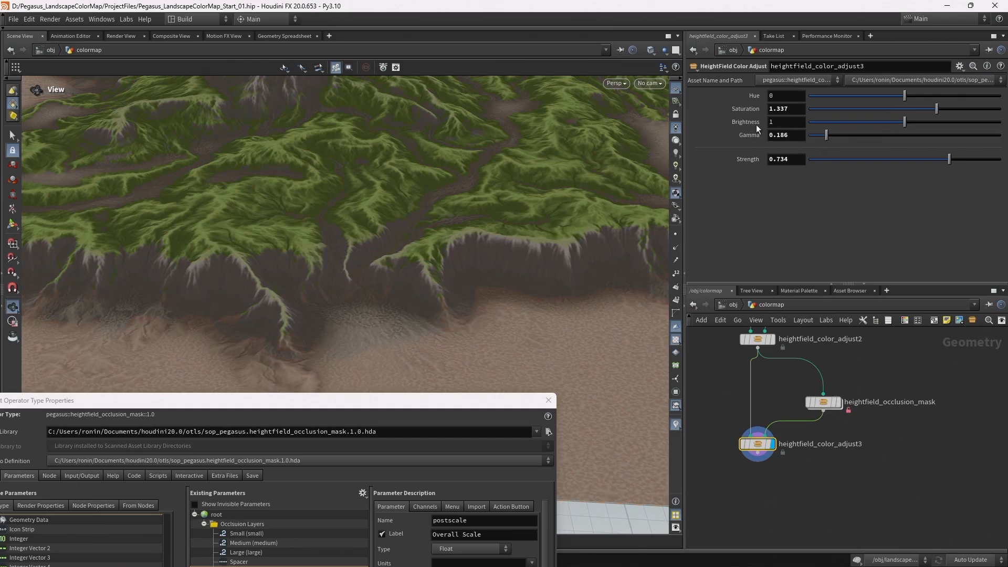
key(ctrl+z)
drag(900, 121, 816, 117)
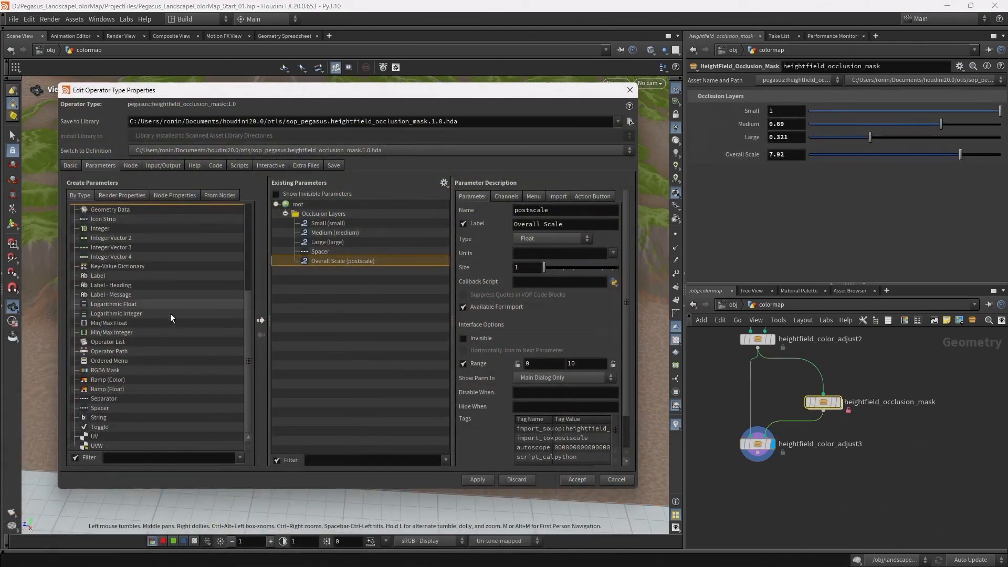
Step: Add a Collapsible folder at the root of the asset's parameters, named fld_remap and labelled Remap
scroll(158, 325, up, 3)
click(142, 351)
drag(114, 351, 306, 205)
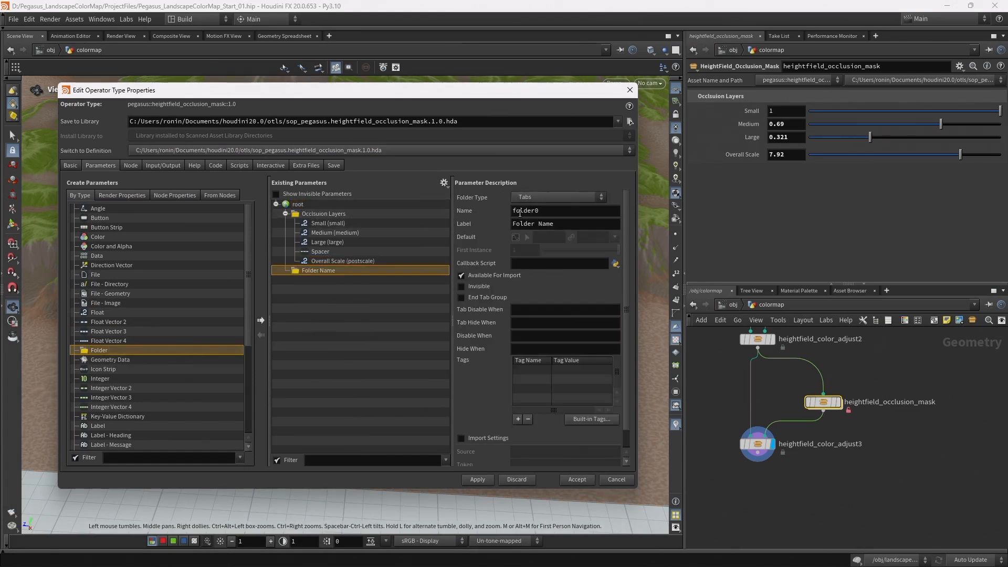
click(530, 198)
click(539, 206)
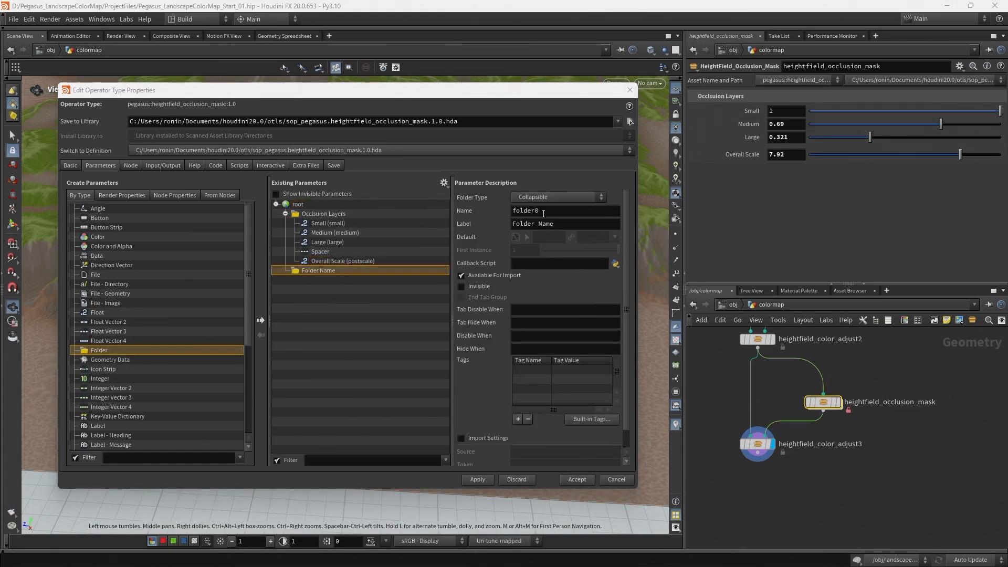
text(fld_remap)
key(Tab)
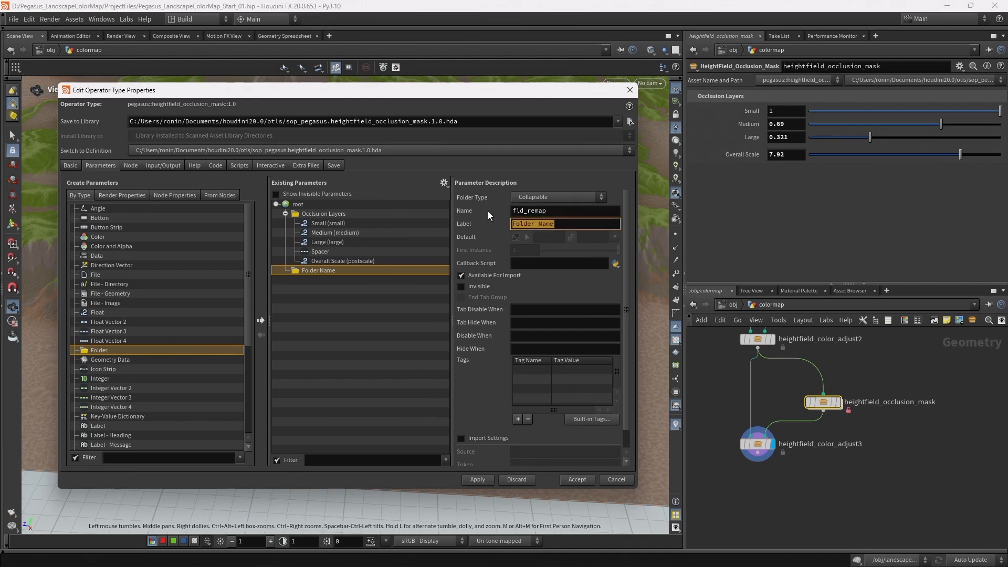
text(Remap)
key(Return)
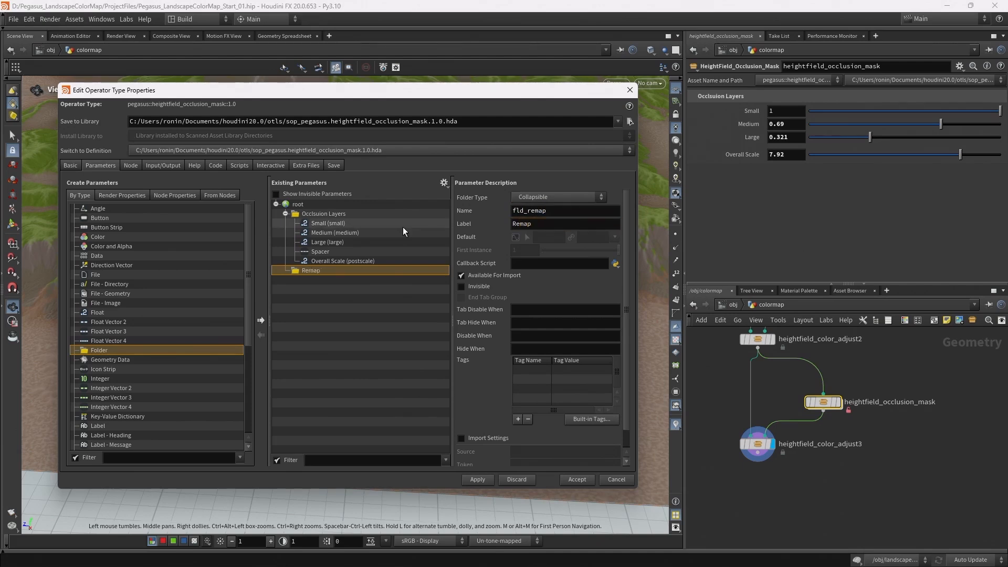
Step: Open the occlusion mask network and promote heightfield_remap10's Remap ramp into the asset's Remap folder
click(820, 408)
double_click(820, 407)
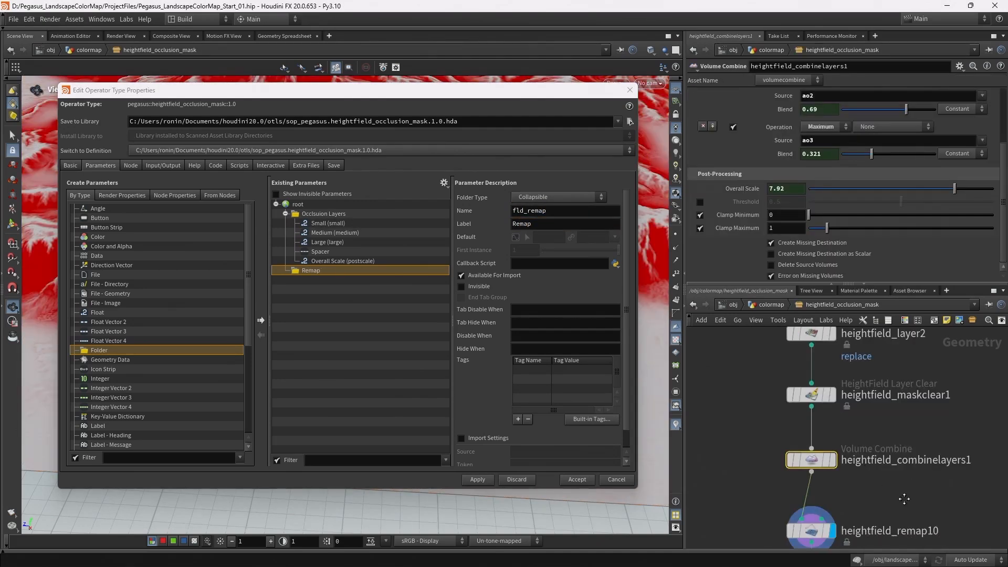
middle_drag(904, 502, 905, 407)
click(815, 438)
drag(813, 481, 814, 511)
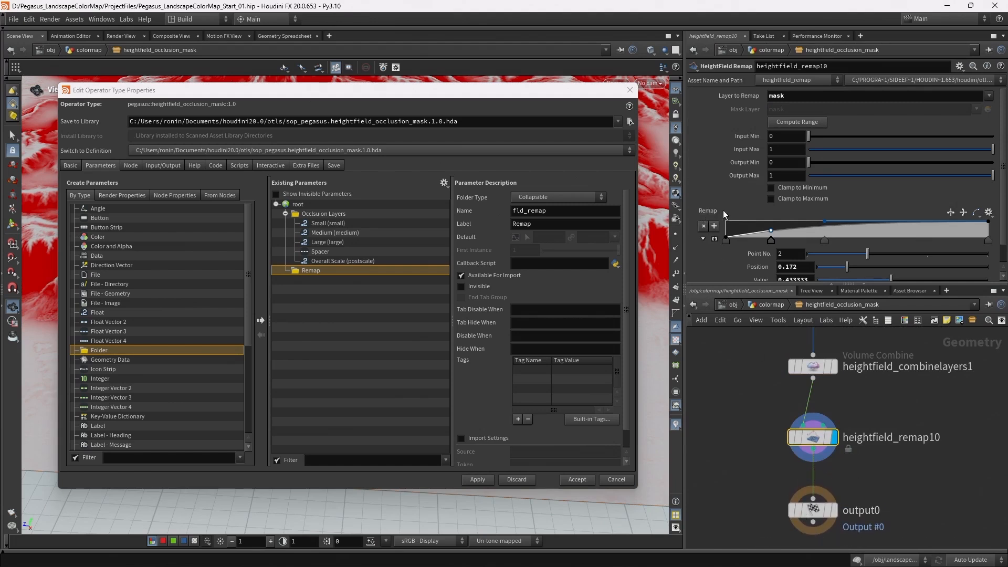
drag(688, 257, 310, 272)
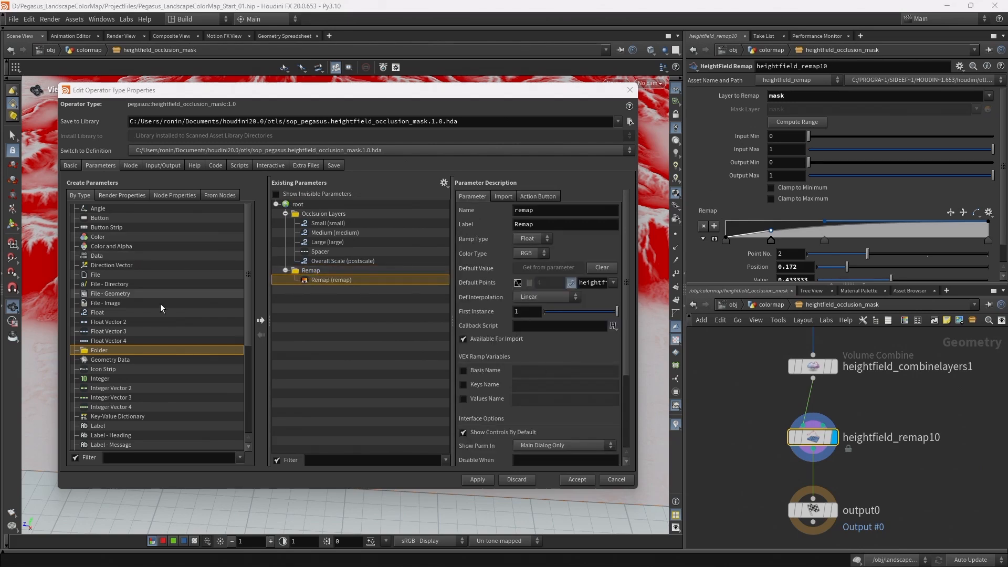
Step: Add another Collapsible folder at the root, named fld_advanced and labelled Advanced
drag(94, 353, 299, 206)
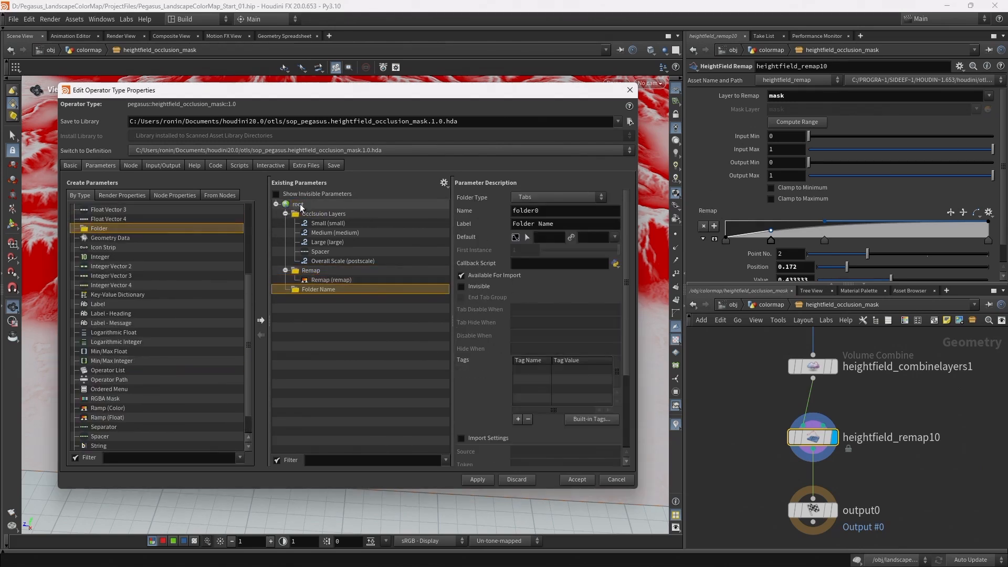
click(537, 198)
click(545, 209)
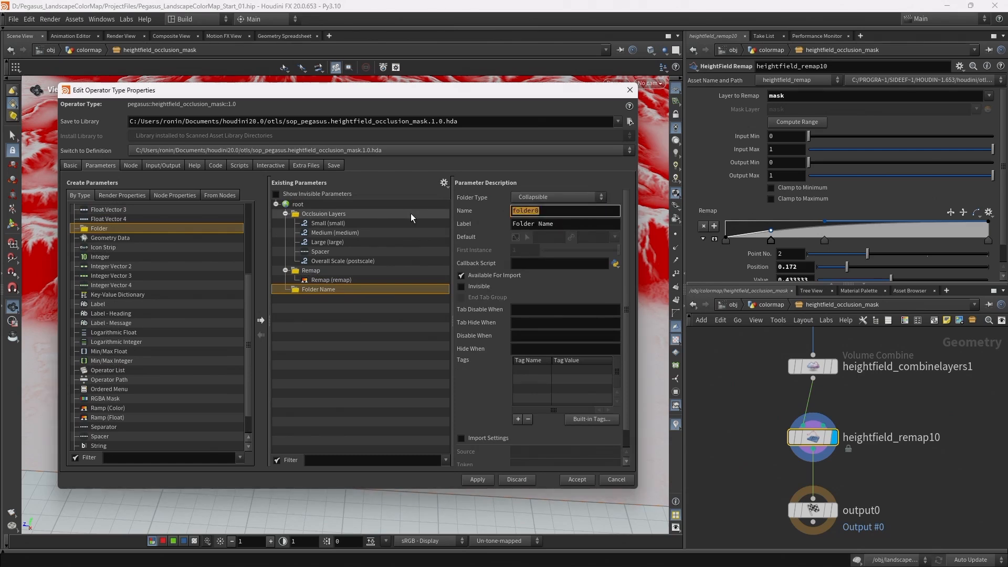
text(fld_advanced)
key(Tab)
text(Advanced)
key(Return)
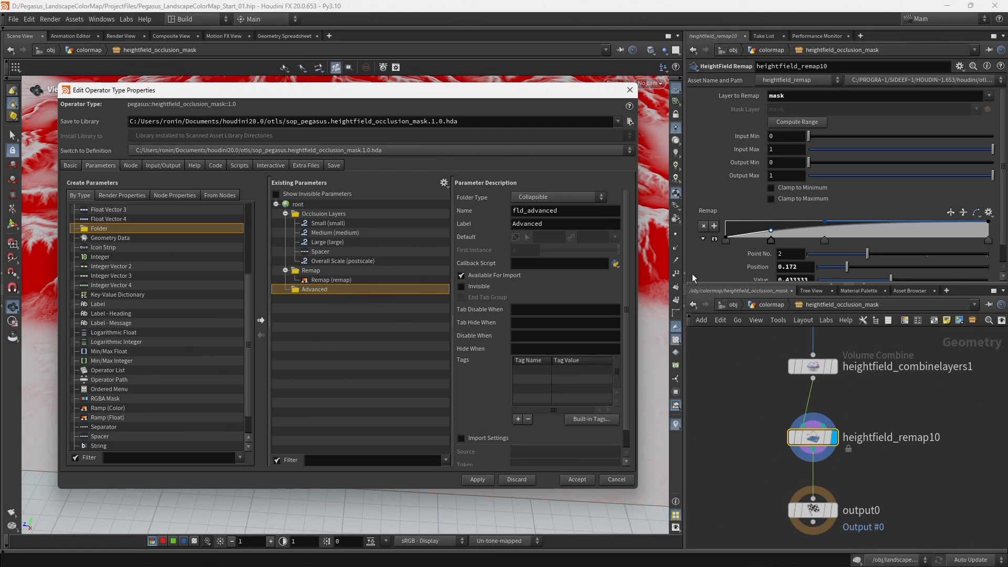
Step: Select heightfield_maskbyocclusion1 in the occlusion mask network and display its output
drag(512, 99, 382, 387)
scroll(775, 464, down, 3)
middle_drag(762, 371, 814, 493)
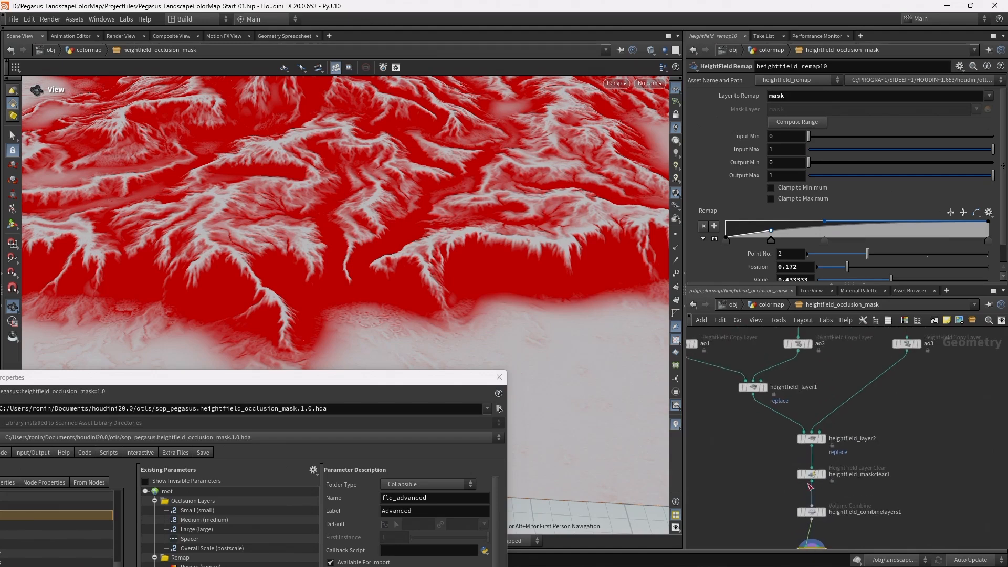
middle_drag(777, 461, 849, 535)
click(757, 384)
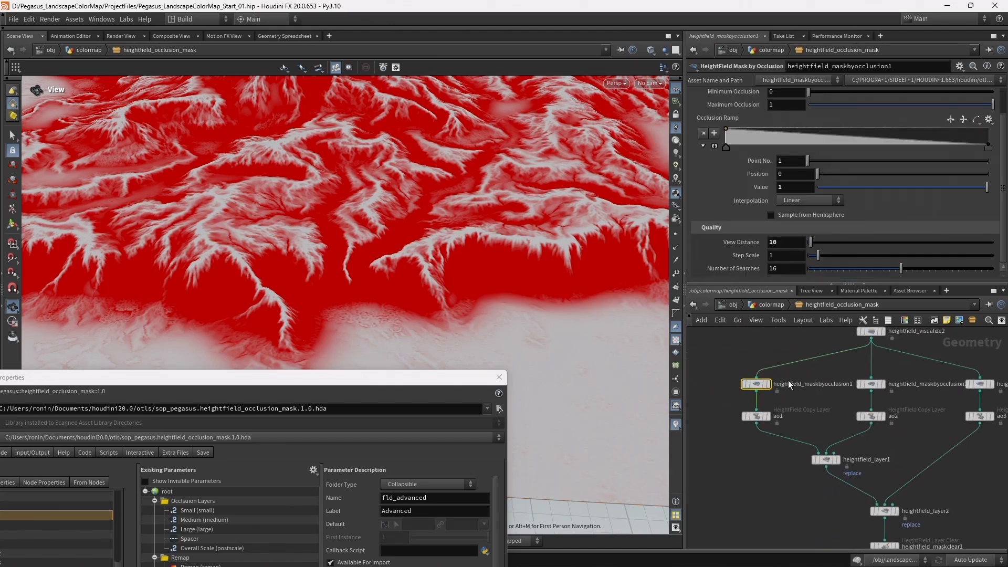
click(762, 385)
Step: Add a Simple folder inside Advanced, named fld_occlusion_small and labelled Occlusion Small
drag(344, 385, 454, 127)
drag(84, 263, 297, 323)
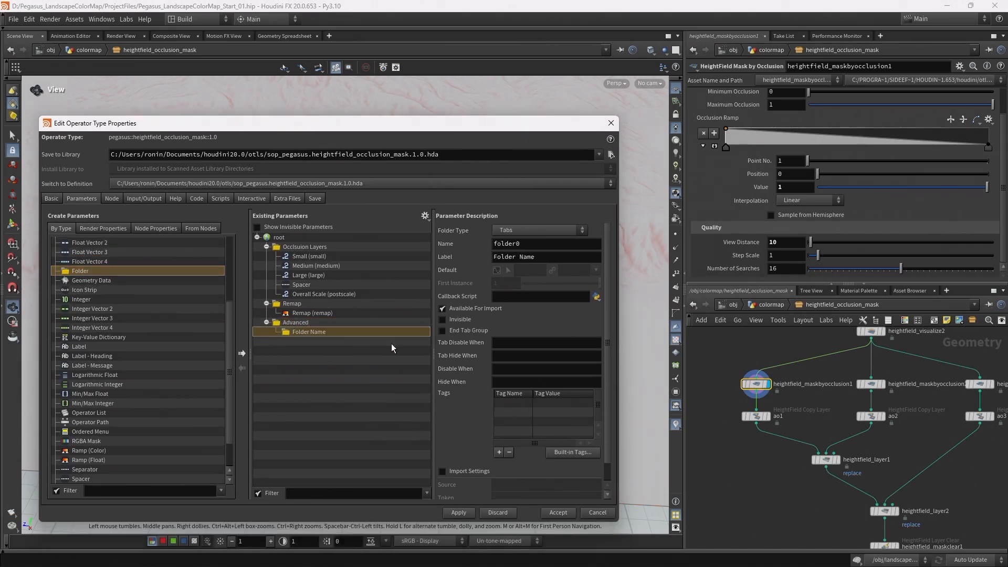
click(522, 230)
click(519, 250)
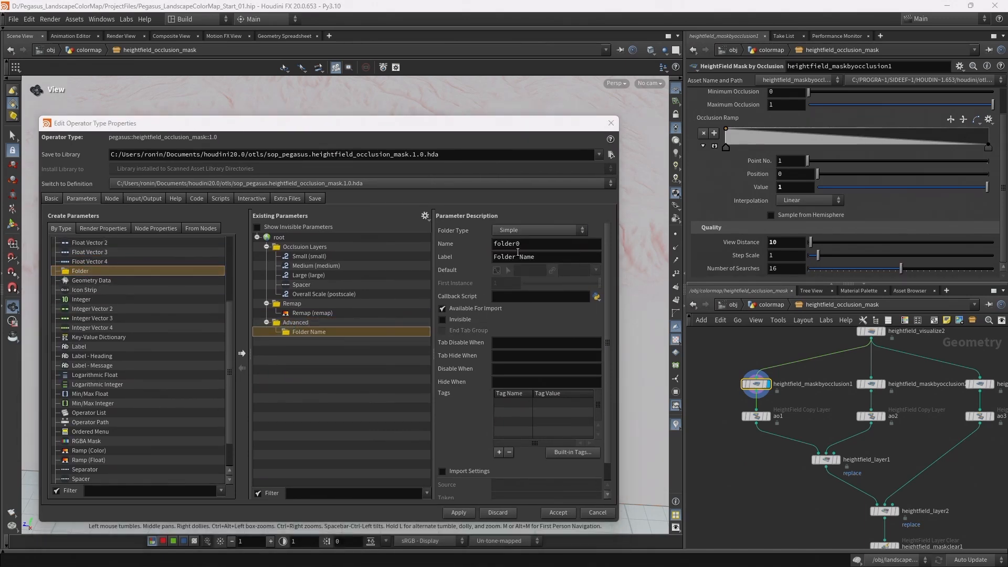
double_click(521, 243)
text(fld_occlusion_small)
key(Tab)
text(Occlusion Small)
key(Return)
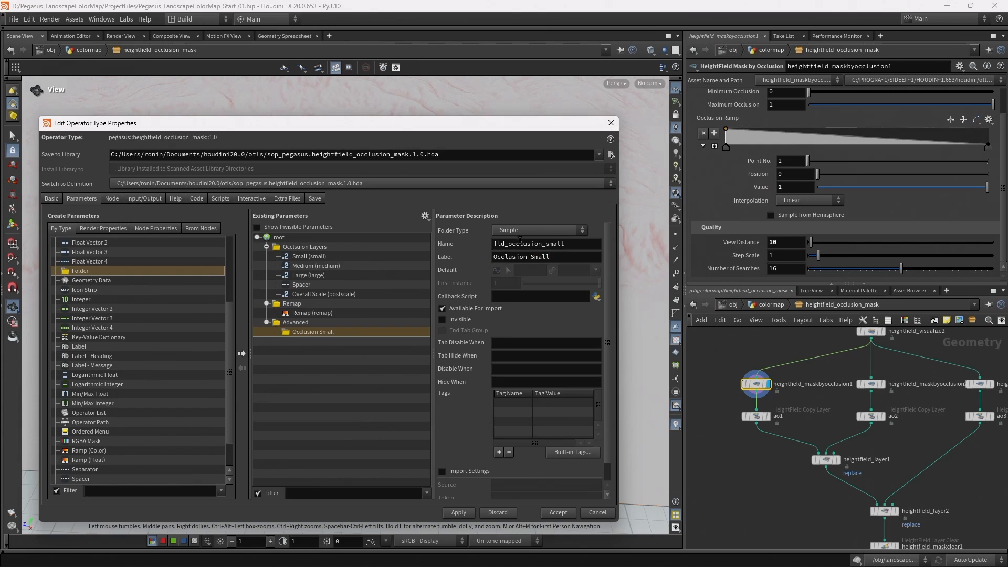
Step: Duplicate the Occlusion Small folder, name the copy fld_occlusion_medium and label it Occlusion Medium
click(304, 247)
click(323, 332)
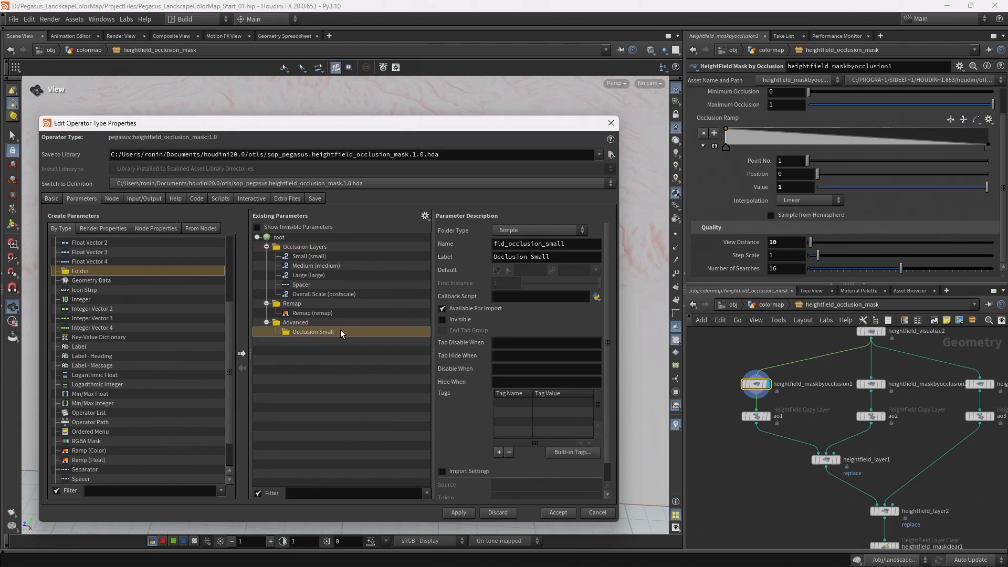
key(ctrl+c)
key(ctrl+v)
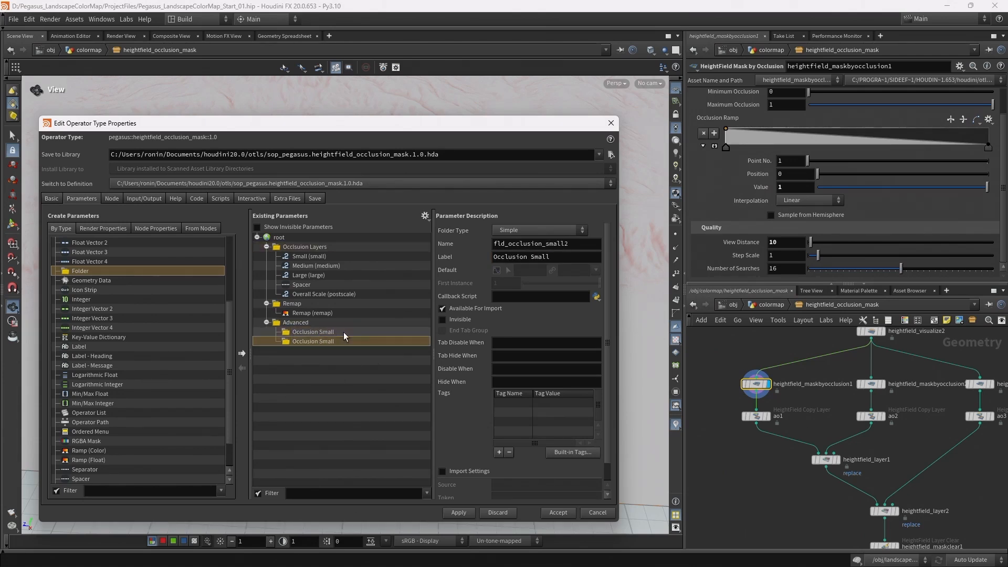
drag(549, 245, 604, 247)
key(BackSpace)
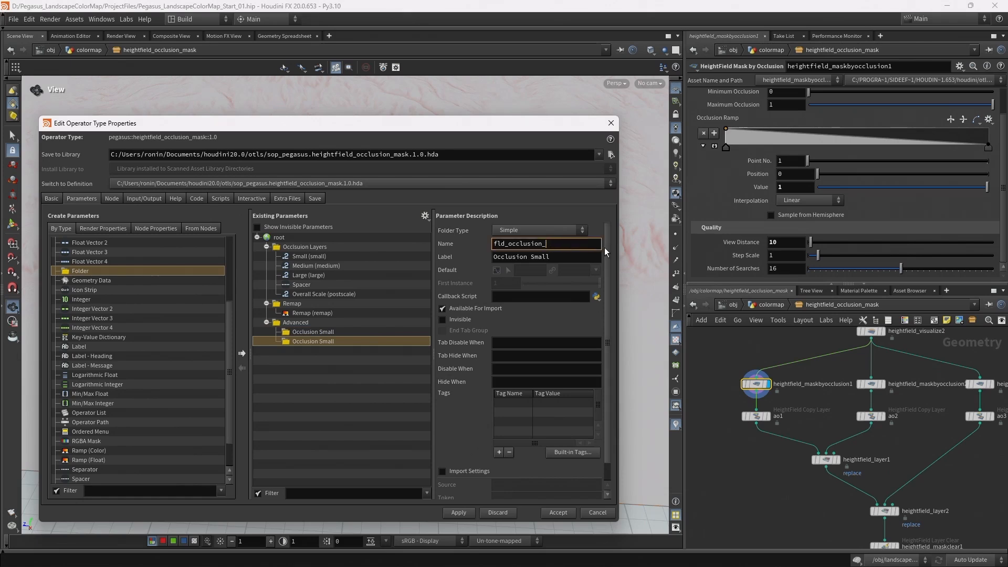
text(medium)
drag(574, 256, 527, 256)
key(BackSpace)
text(Medi)
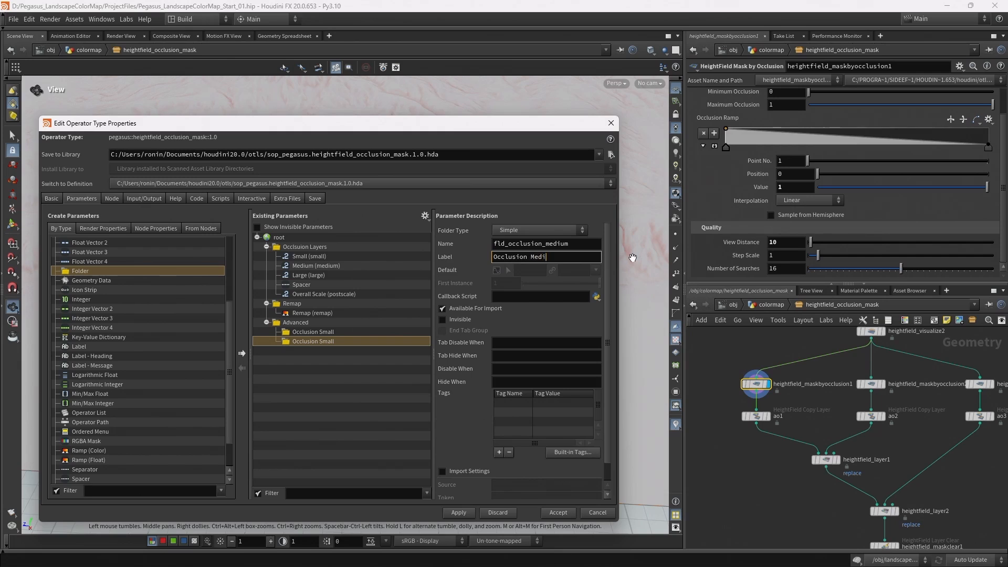
key(Return)
Step: Duplicate the Occlusion Medium folder, name the copy fld_occlusion_large and label it Occlusion Large
click(357, 342)
key(ctrl+c)
key(ctrl+v)
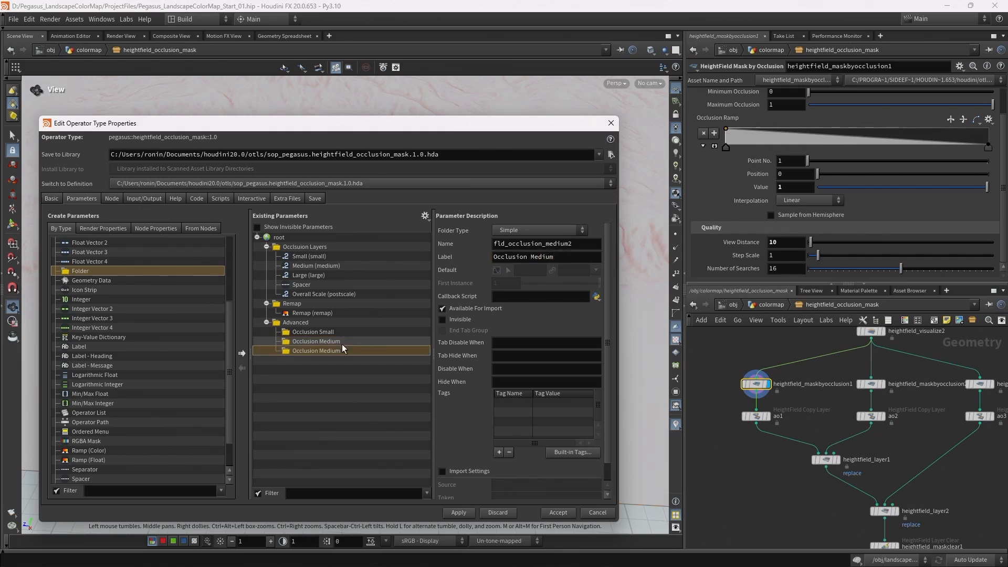
double_click(556, 244)
text(large)
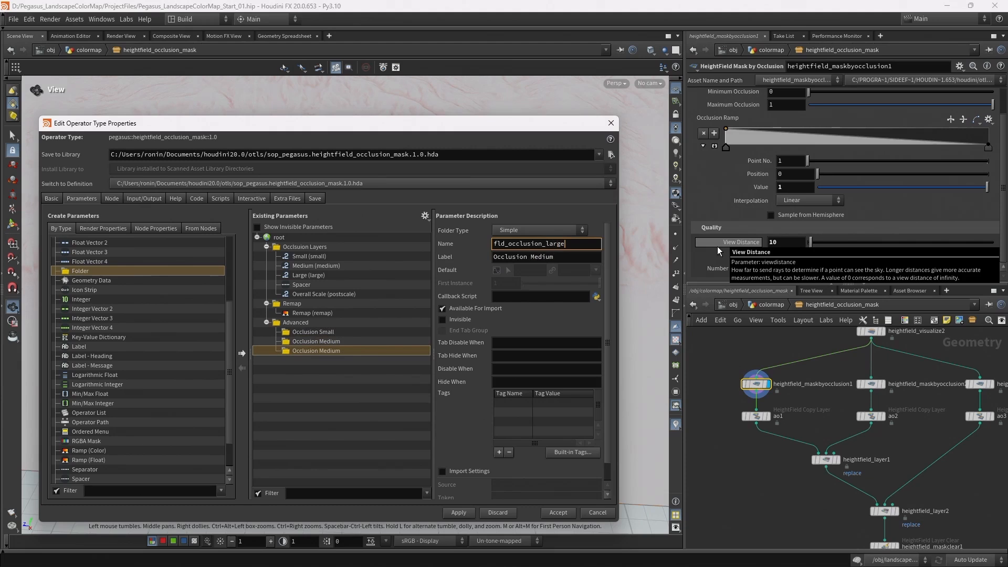
double_click(541, 256)
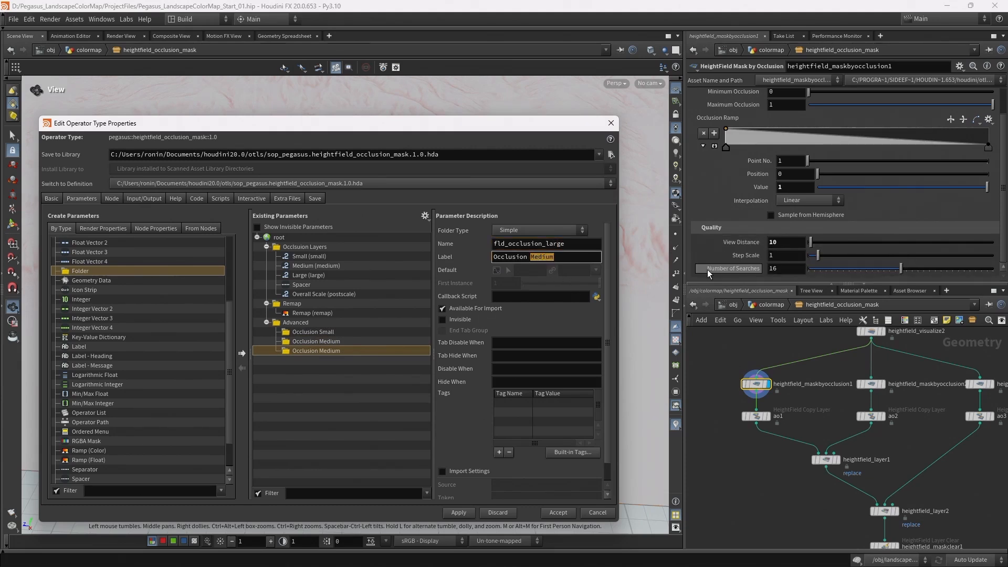
text(Large)
key(Return)
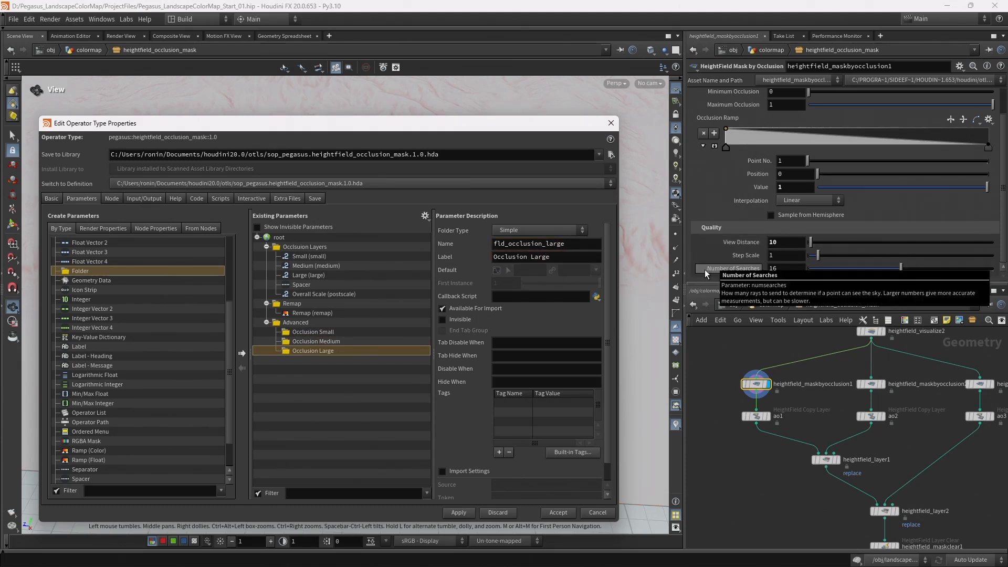
Step: Promote heightfield_maskbyocclusion1's View Distance into the Occlusion Small folder
drag(708, 360, 756, 390)
scroll(785, 399, up, 4)
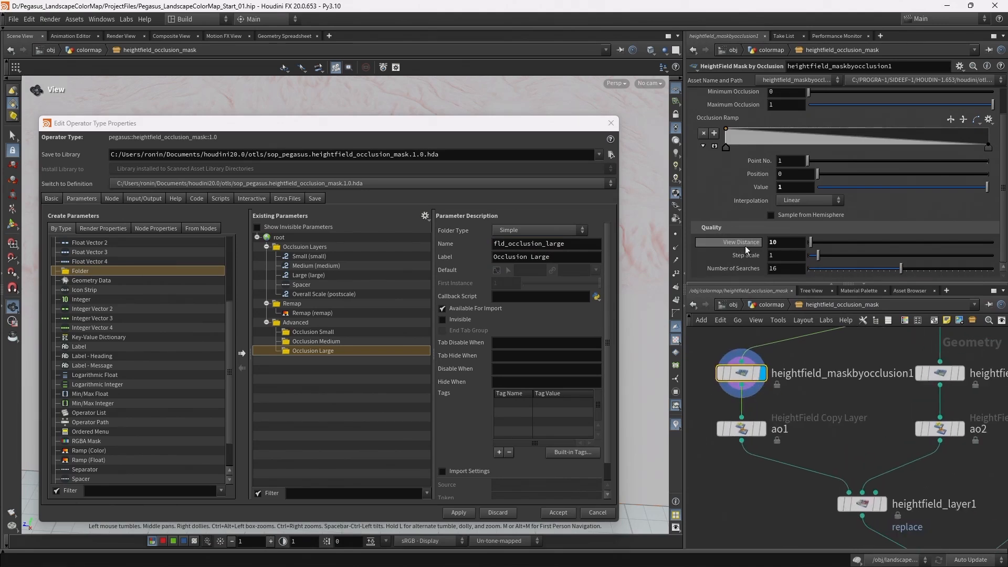
drag(391, 351, 313, 335)
Step: Promote heightfield_maskbyocclusion2's View Distance into the Occlusion Medium folder
middle_drag(889, 403, 743, 419)
scroll(826, 423, down, 1)
scroll(827, 423, up, 1)
click(786, 392)
middle_drag(891, 423, 929, 416)
drag(748, 244, 315, 351)
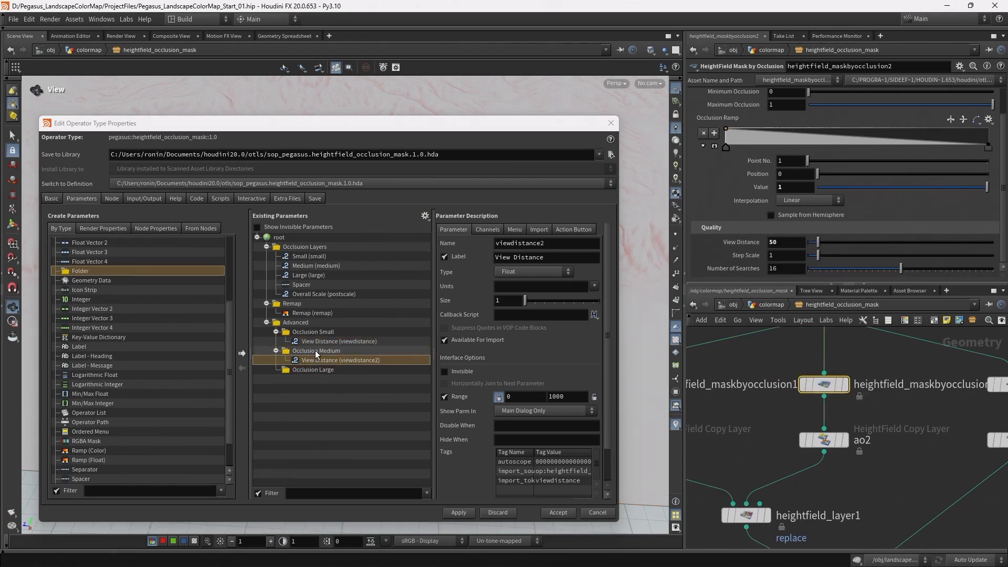
Step: Promote heightfield_maskbyocclusion3's View Distance into the Occlusion Large folder
middle_drag(943, 415, 755, 412)
click(794, 382)
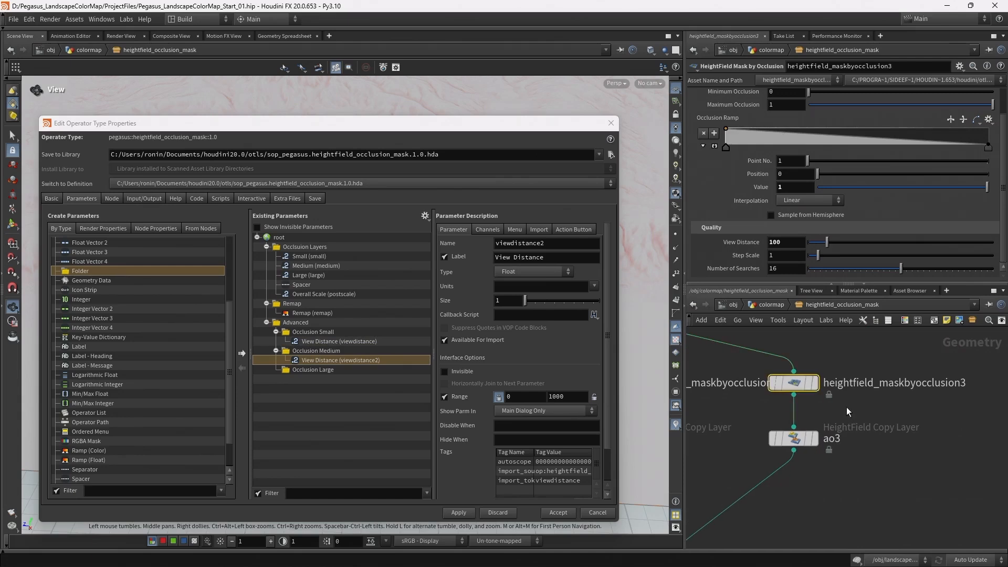
drag(741, 241, 297, 370)
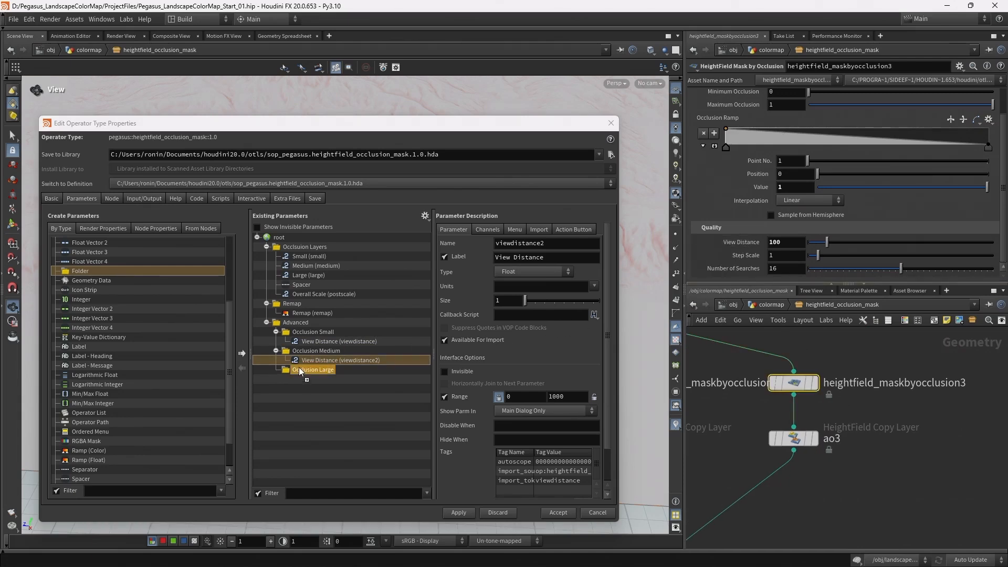
Step: Promote heightfield_combinelayers1's ao1, ao2 and ao3 Operation parameters into the Occlusion Small, Medium and Large folders respectively
scroll(871, 402, down, 2)
middle_drag(871, 402, 857, 371)
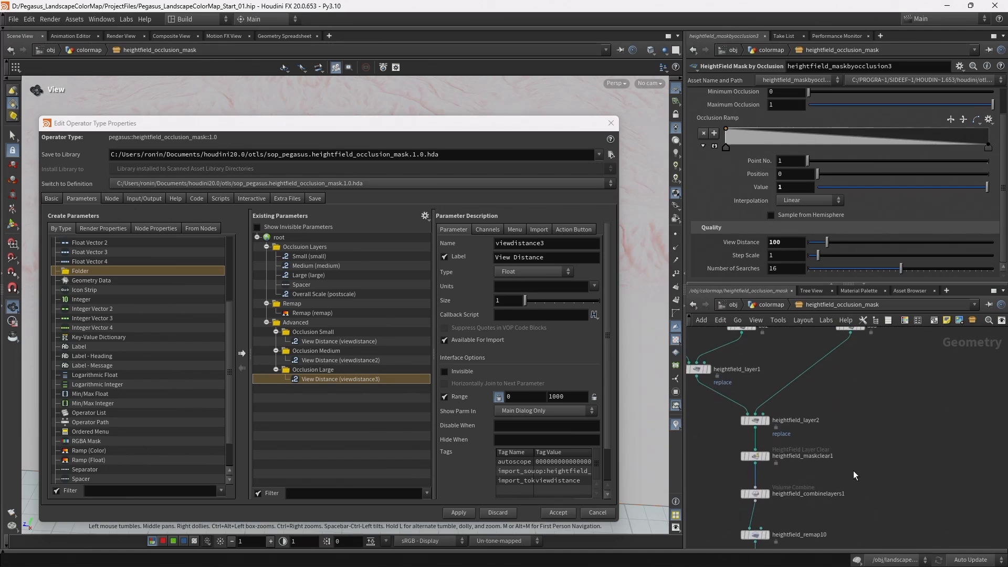
middle_drag(853, 471, 878, 370)
drag(856, 374, 743, 413)
scroll(748, 411, up, 1)
scroll(758, 412, up, 2)
scroll(899, 276, up, 5)
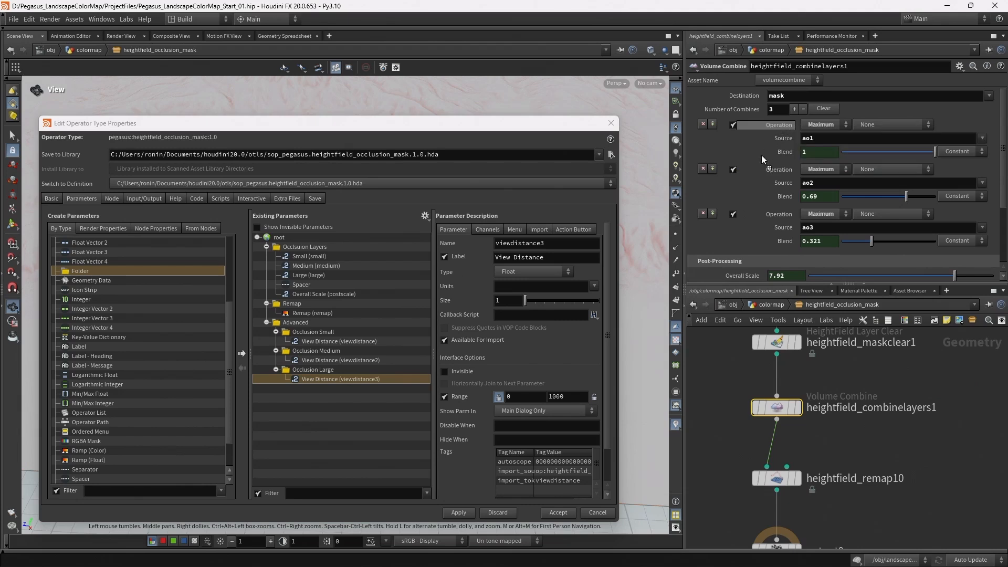
drag(719, 213, 313, 332)
drag(783, 171, 332, 361)
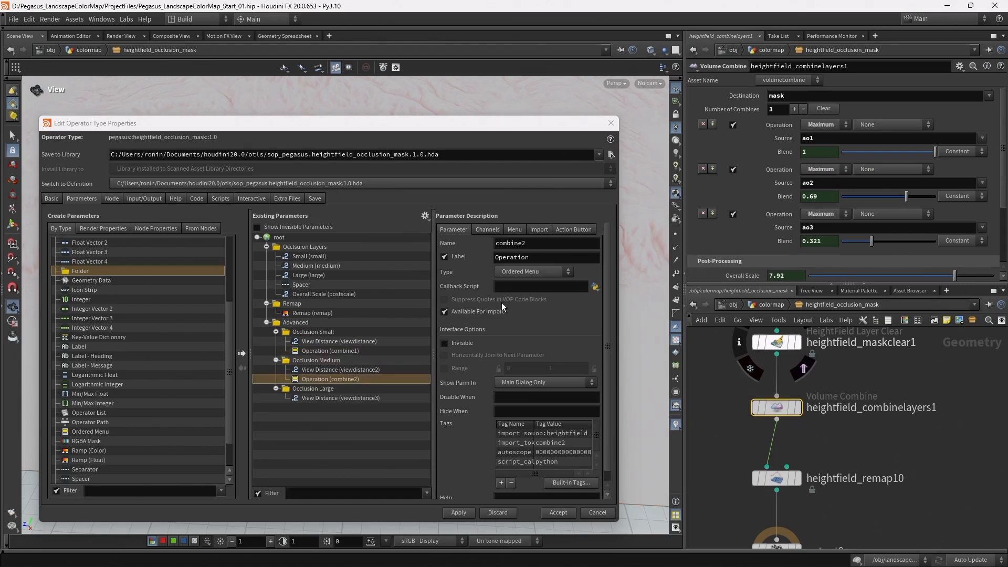
drag(774, 216, 341, 390)
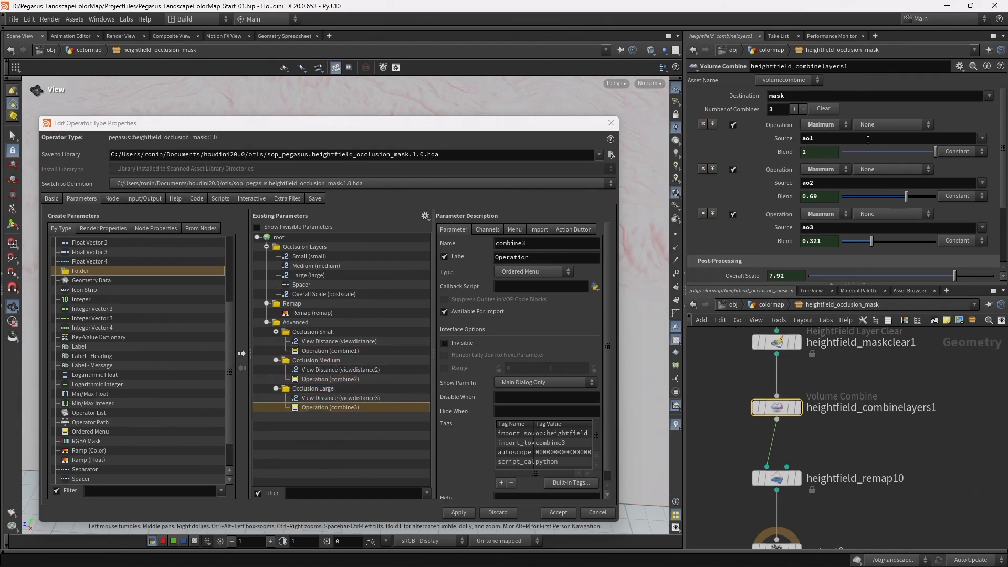
click(820, 125)
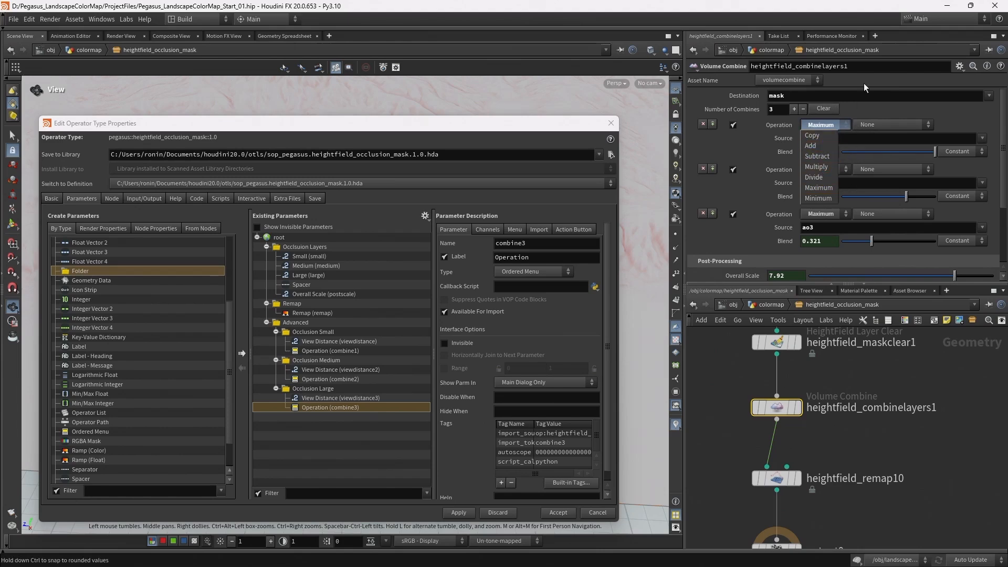
click(879, 98)
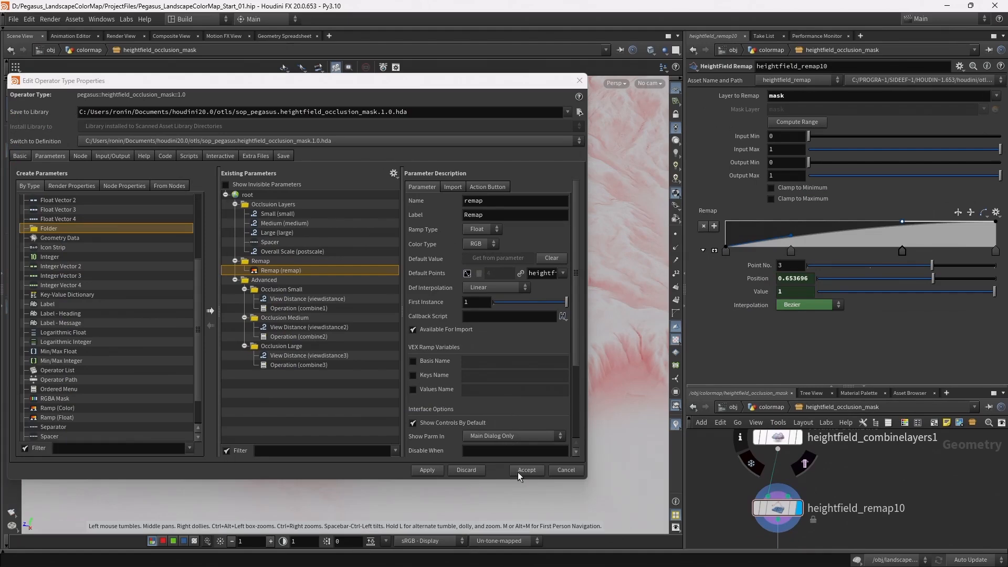
Step: Accept the operator type property changes and return to the colormap network
click(526, 470)
click(772, 408)
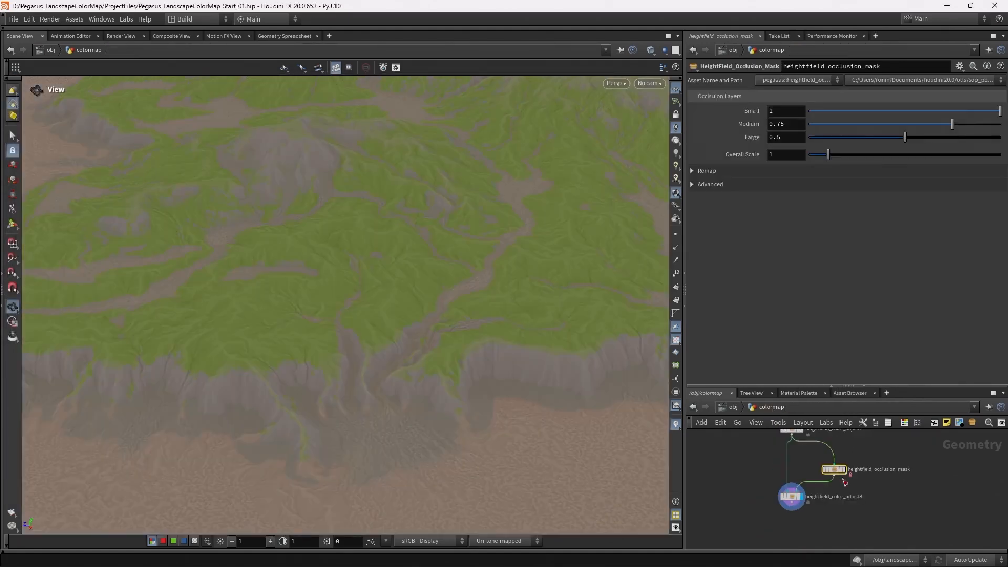
drag(353, 264, 359, 263)
drag(875, 459, 832, 483)
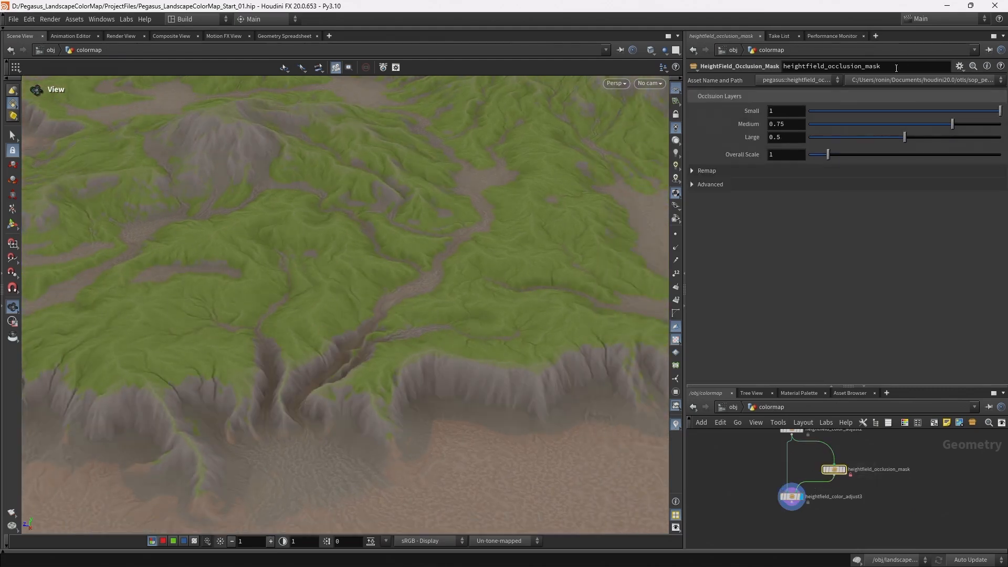
Step: Set the occlusion layers to Small 0.384, Medium 0.792 and Large 0.638, with Overall Scale 1.51
drag(857, 138, 807, 138)
drag(850, 125, 807, 124)
mouse_move(840, 111)
mouse_down()
mouse_move(807, 112)
mouse_move(999, 111)
mouse_up()
mouse_move(809, 124)
mouse_down()
mouse_move(960, 121)
mouse_move(953, 113)
mouse_move(846, 111)
mouse_move(932, 138)
mouse_up()
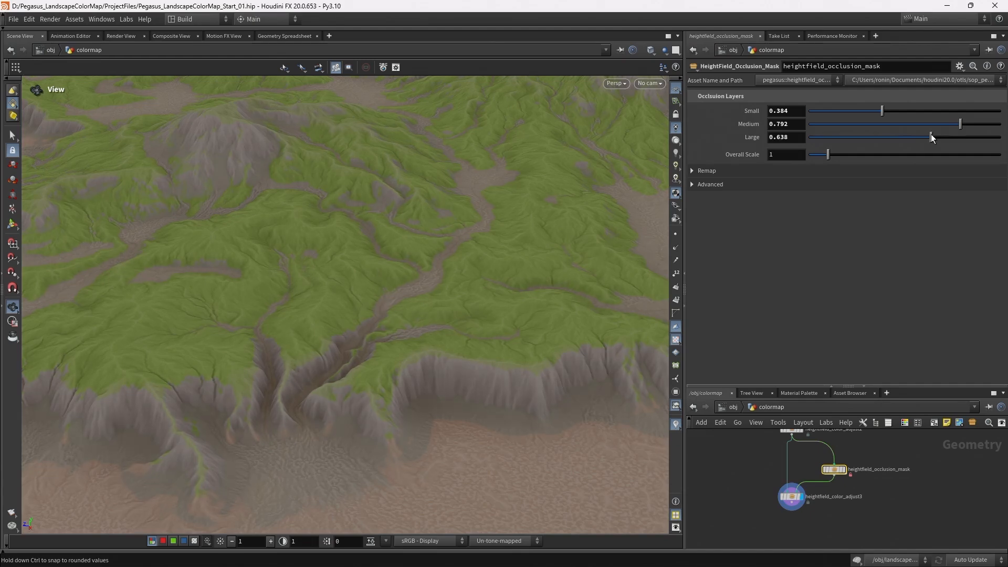
drag(828, 154, 884, 153)
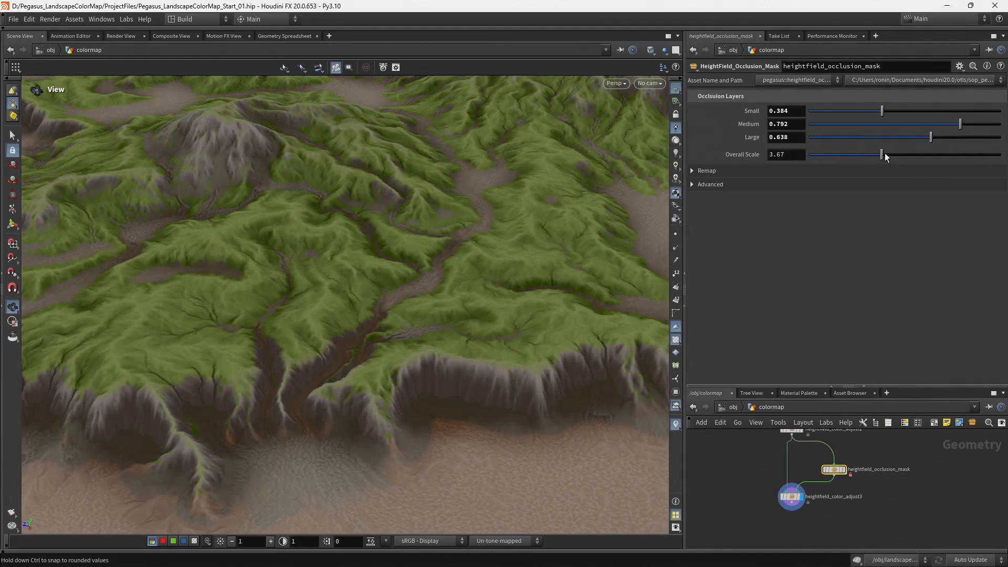
drag(373, 387, 438, 347)
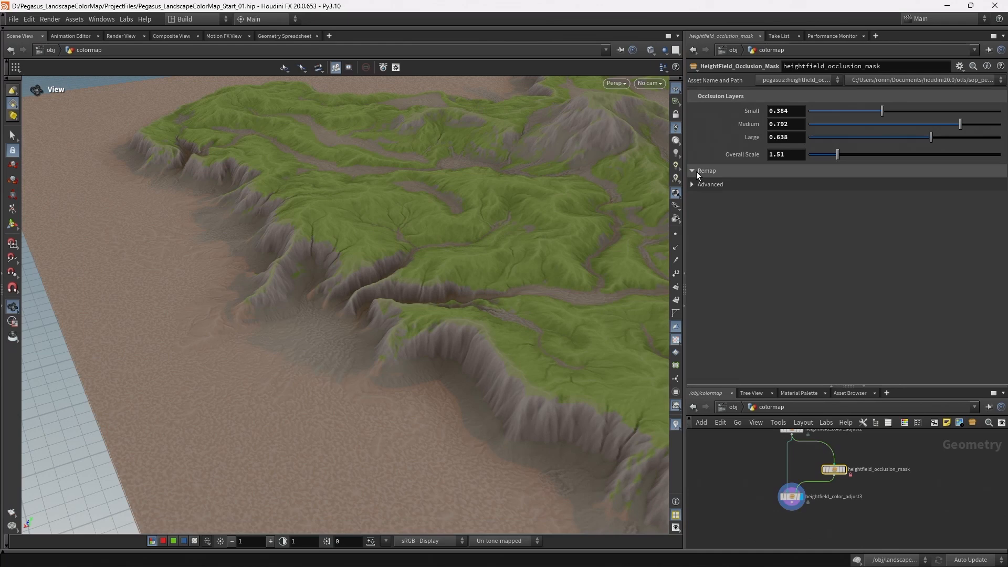
Step: Try reshaping the Remap ramp by moving its two middle points, and set Overall Scale to 0.79
click(694, 171)
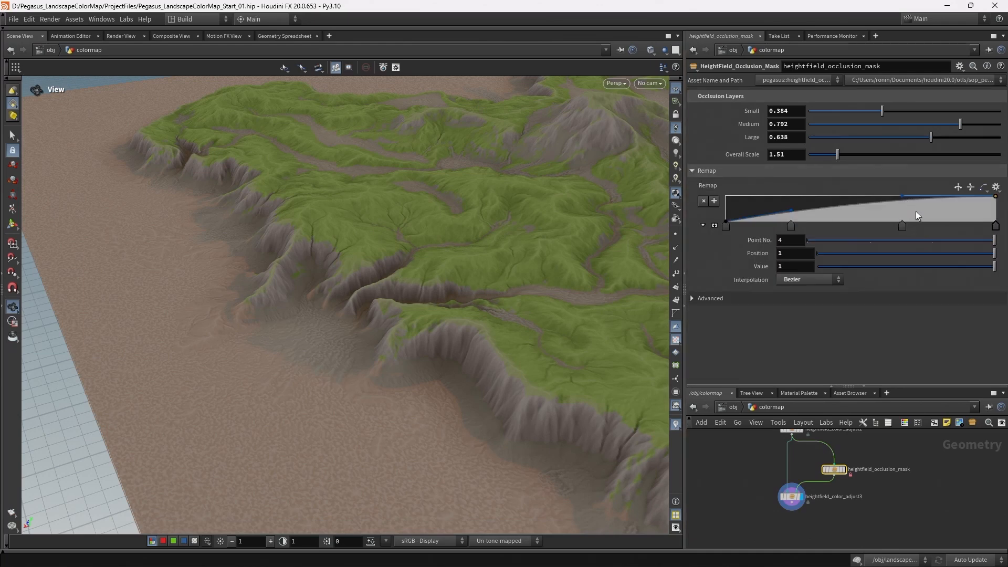
click(902, 197)
drag(900, 197, 948, 208)
drag(791, 211, 828, 219)
key(ctrl+z)
mouse_move(838, 155)
mouse_down()
mouse_move(902, 156)
mouse_move(860, 156)
mouse_up()
drag(829, 217, 758, 205)
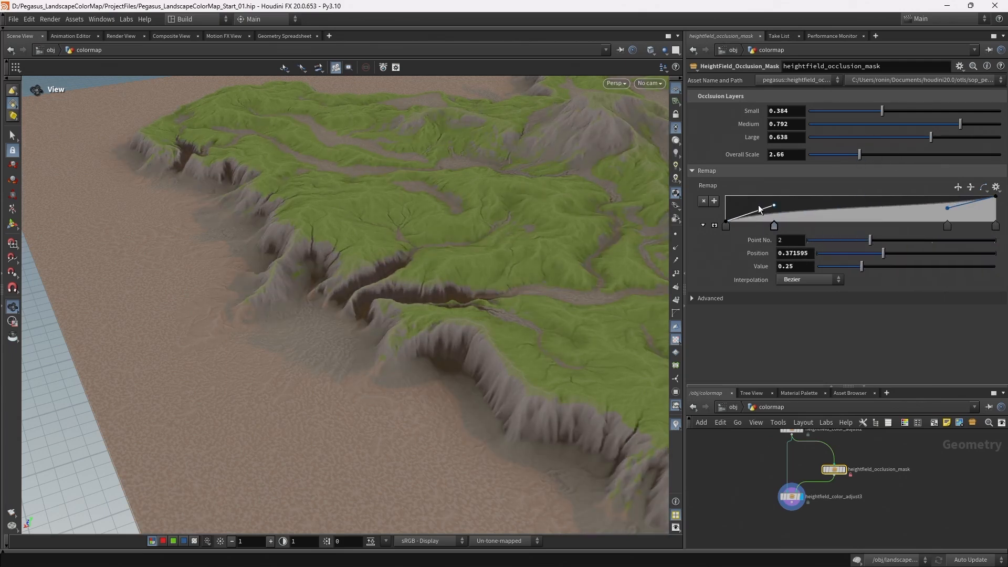
drag(892, 200, 879, 198)
drag(860, 155, 824, 155)
Step: Try View Distances of 586 for Occlusion Large, 222 for Medium and 60 for Small, and restore their defaults
click(778, 184)
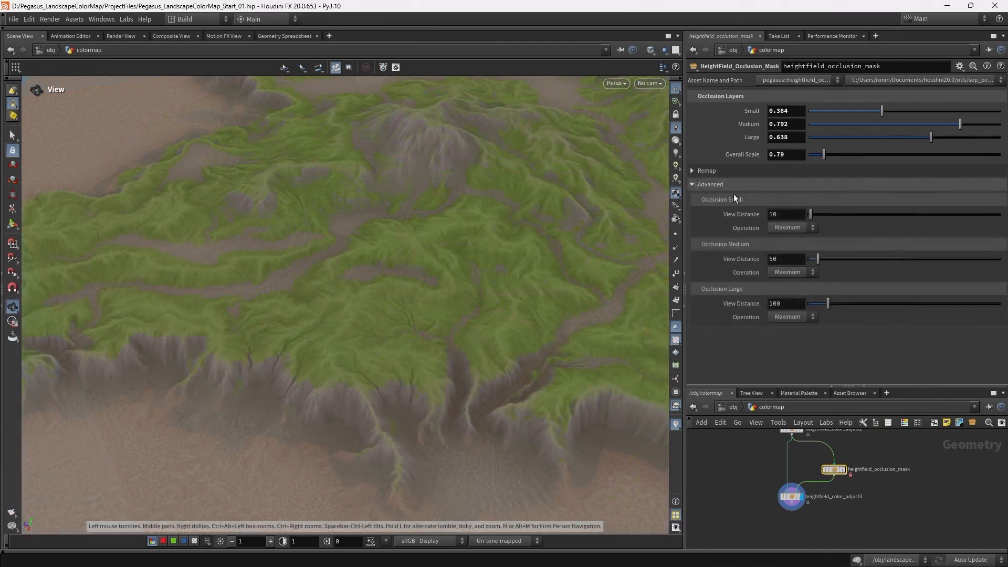
click(921, 304)
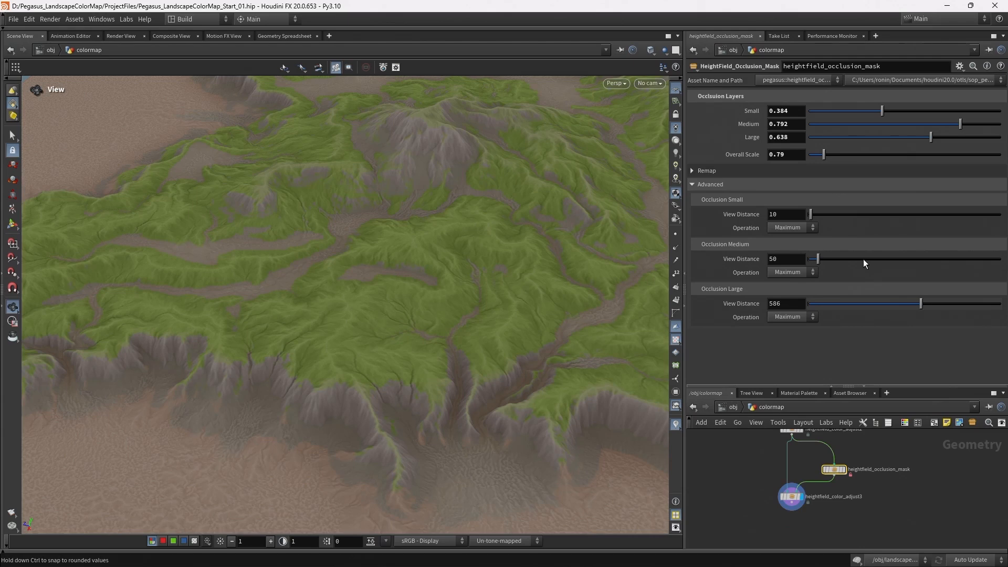
drag(863, 259, 851, 260)
click(820, 215)
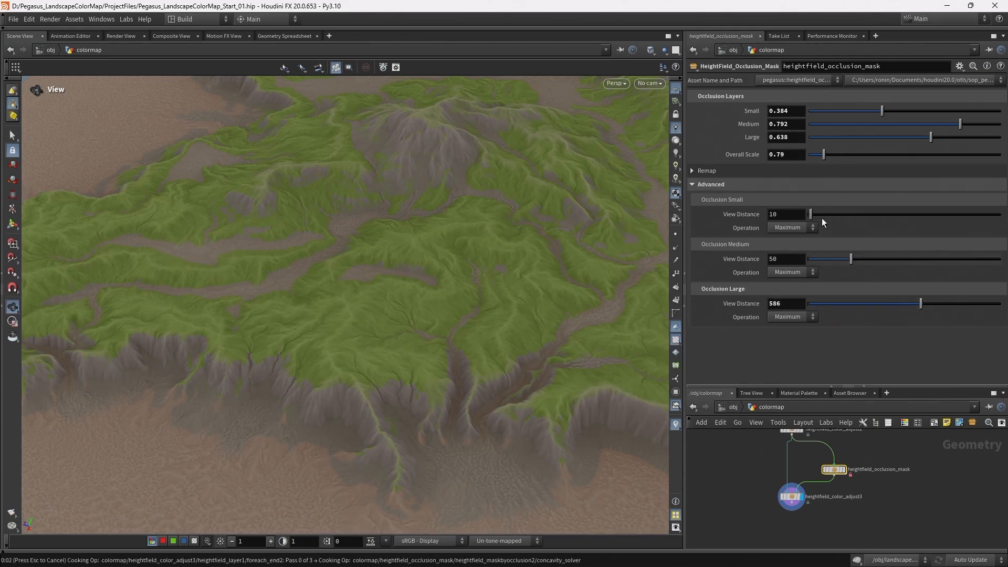
ctrl+middle_click(743, 214)
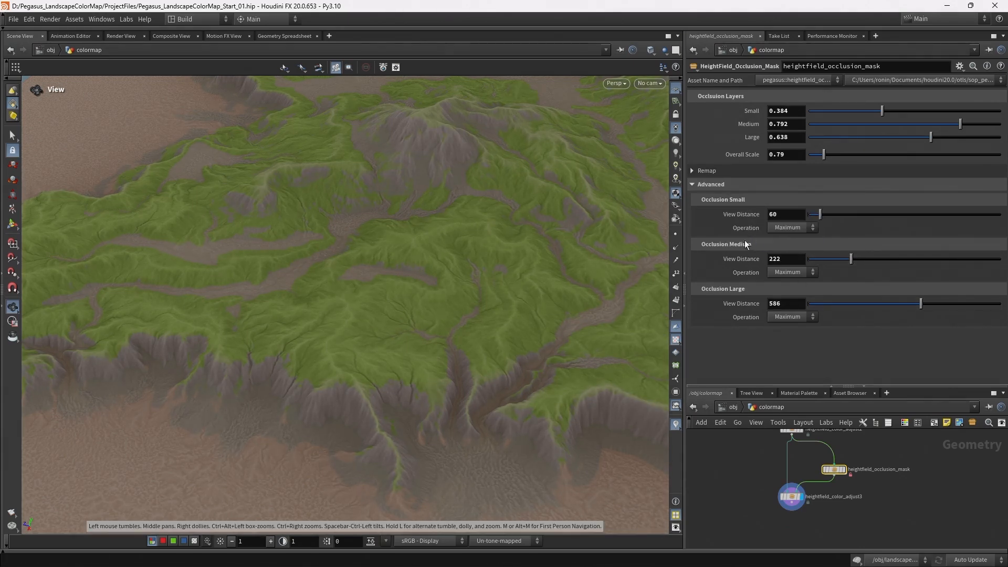
ctrl+middle_click(744, 259)
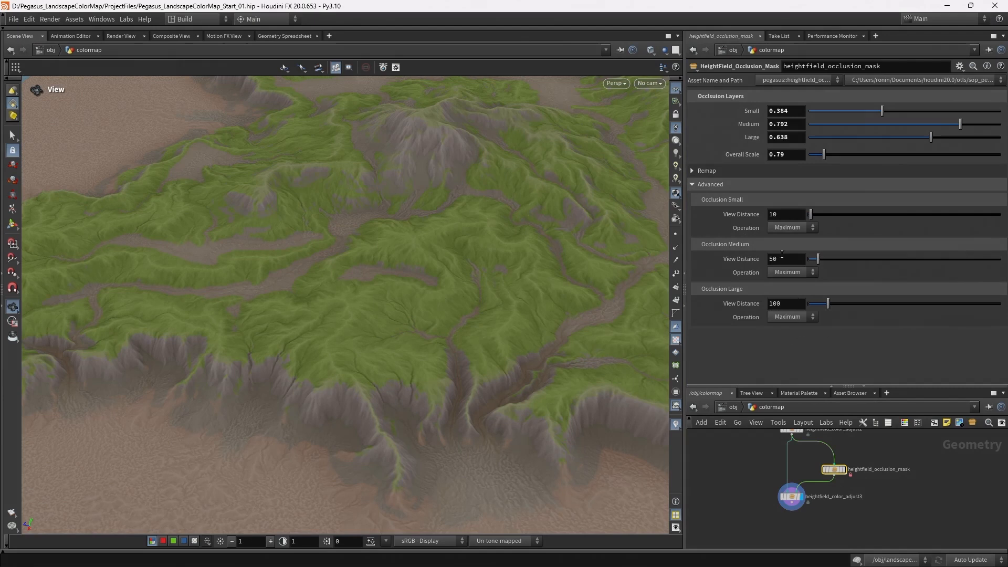
Step: Set the Operation of Occlusion Small, Medium and Large to Add
click(793, 228)
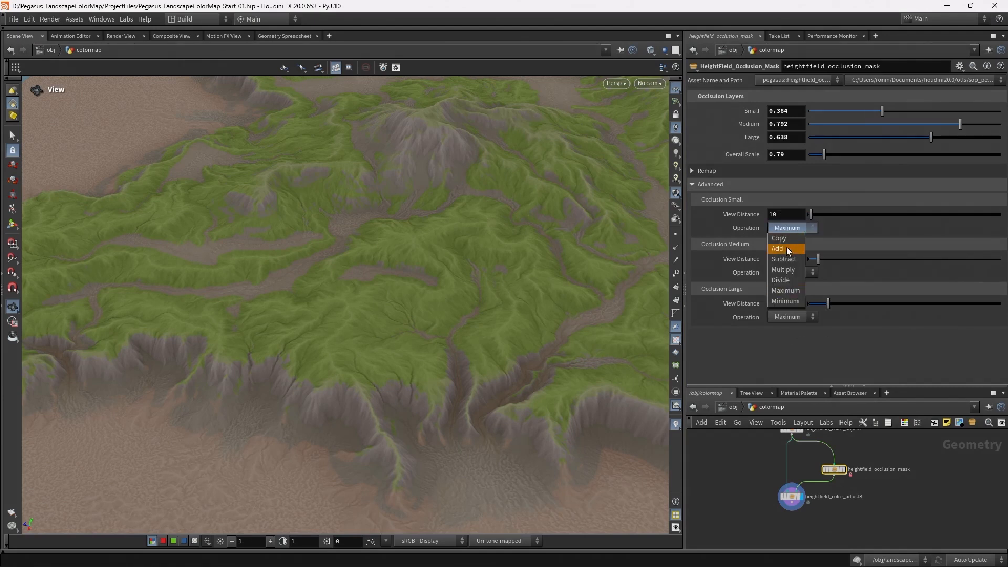
click(787, 246)
click(796, 273)
click(795, 285)
click(801, 317)
click(792, 338)
drag(340, 231, 346, 208)
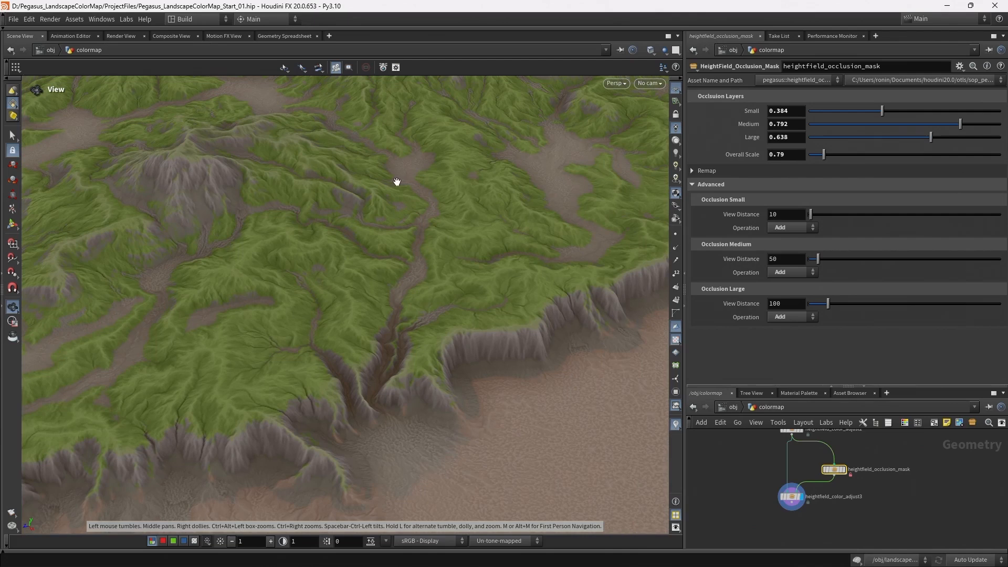
drag(441, 252, 377, 202)
Step: Set the Operation of Occlusion Small and Occlusion Medium to Subtract
click(792, 227)
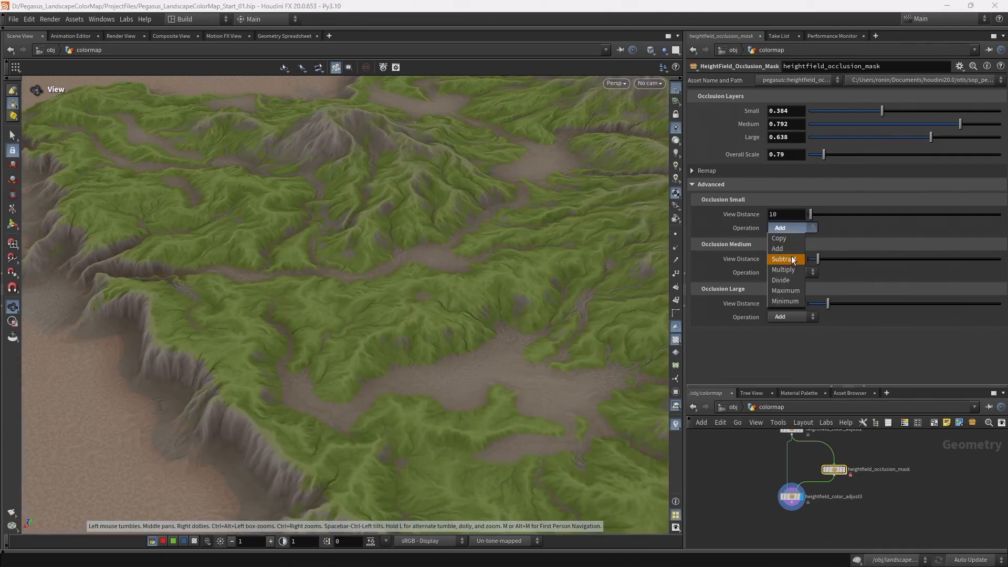
click(792, 256)
scroll(602, 303, up, 3)
scroll(602, 303, up, 4)
click(792, 272)
click(792, 302)
Step: Raise the Overall Scale to 5.15 and the Occlusion Large View Distance to 252
drag(826, 156, 898, 160)
right_drag(421, 187, 333, 241)
drag(385, 297, 491, 293)
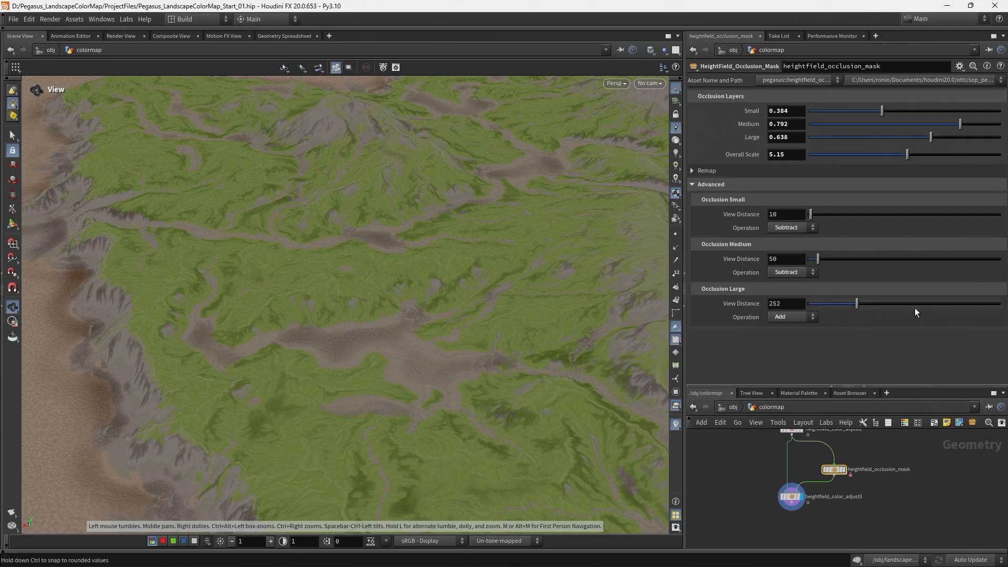
drag(389, 320, 486, 316)
Step: Set heightfield_color_adjust3's Gamma to 1.282 and Hue to 0.079
click(788, 496)
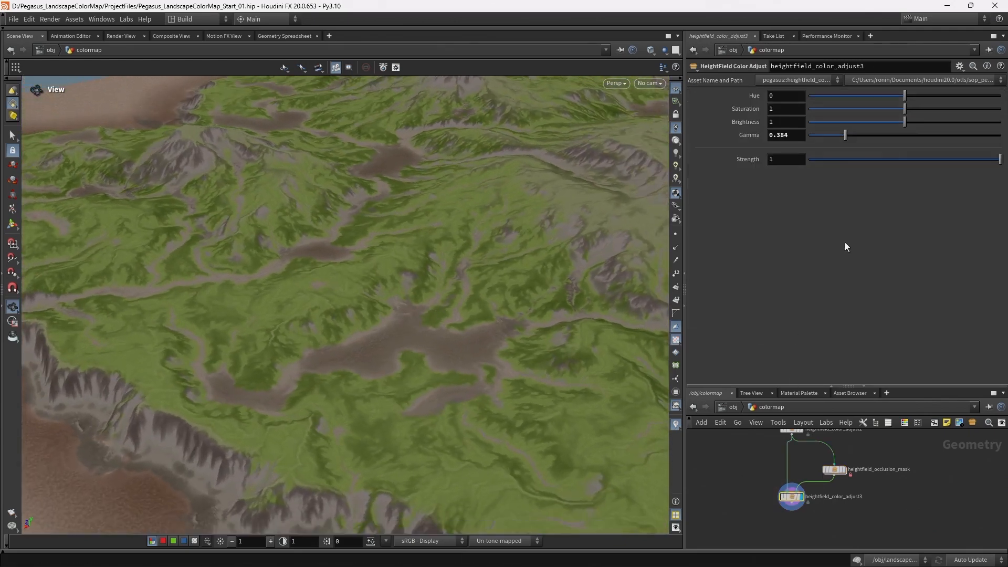
drag(856, 138, 931, 137)
drag(318, 273, 410, 273)
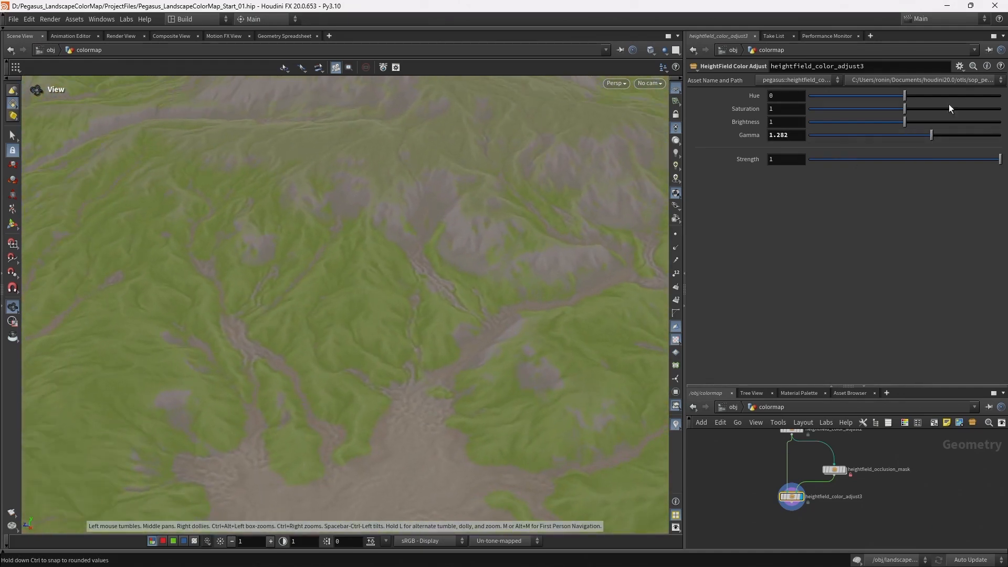
drag(908, 95, 912, 95)
mouse_move(266, 250)
mouse_down()
mouse_move(320, 256)
mouse_move(261, 254)
mouse_up()
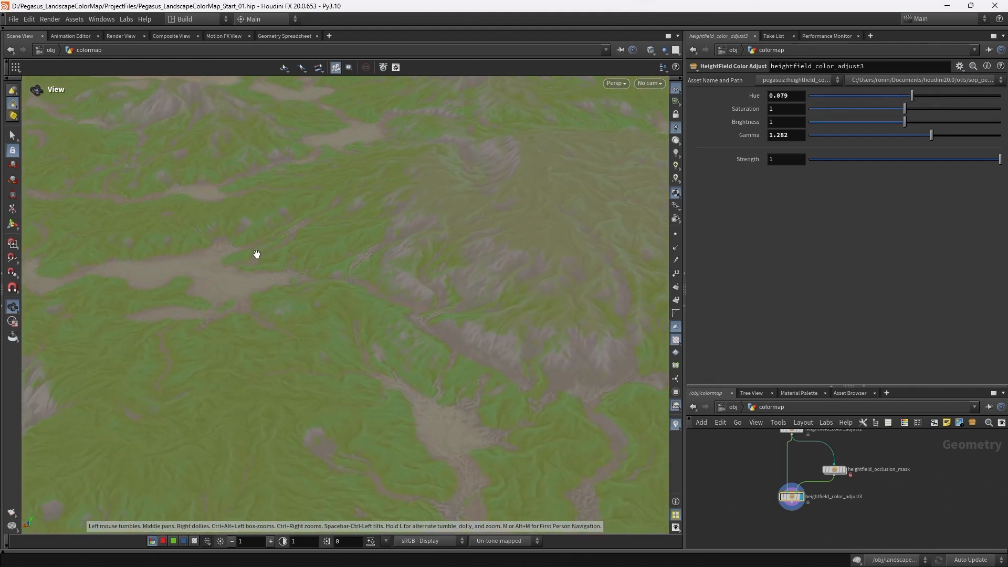
Step: Display the heightfield_occlusion_mask node and examine its mask across the terrain
click(845, 470)
click(833, 470)
drag(461, 349, 430, 329)
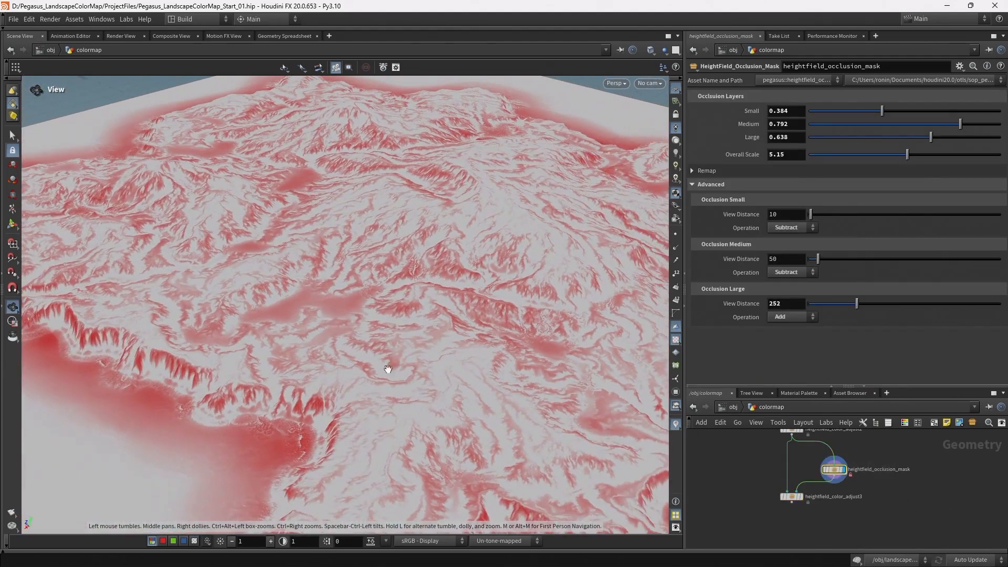
drag(503, 341, 441, 273)
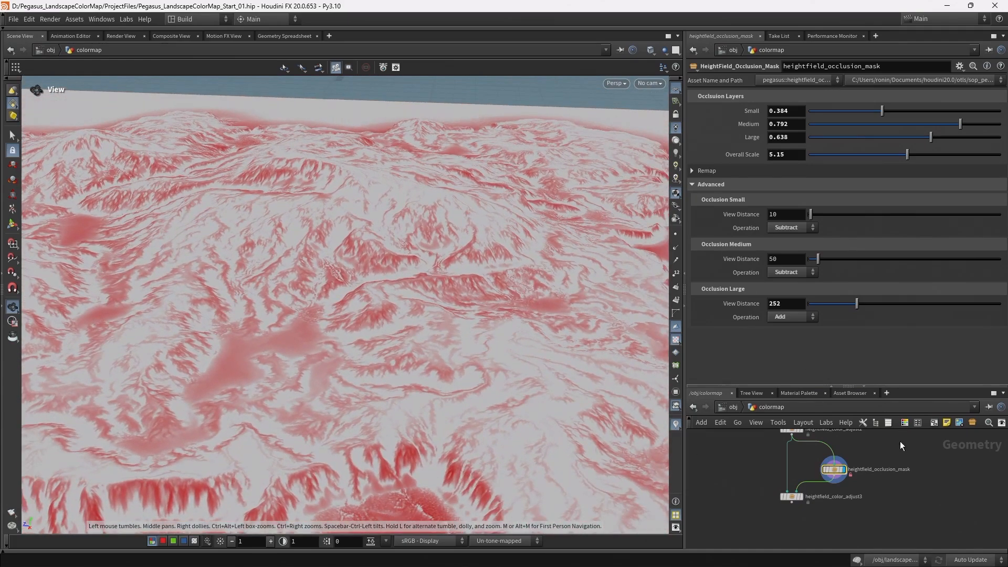
scroll(855, 478, up, 3)
Step: Restore heightfield_occlusion_mask's parameters to their defaults and display heightfield_color_adjust3
drag(439, 217, 720, 295)
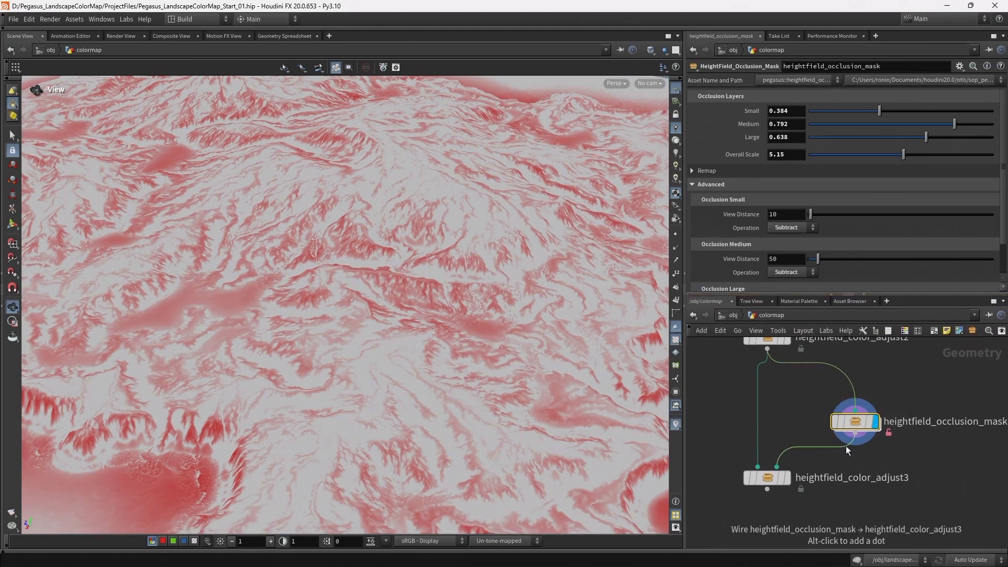
middle_drag(910, 391, 853, 390)
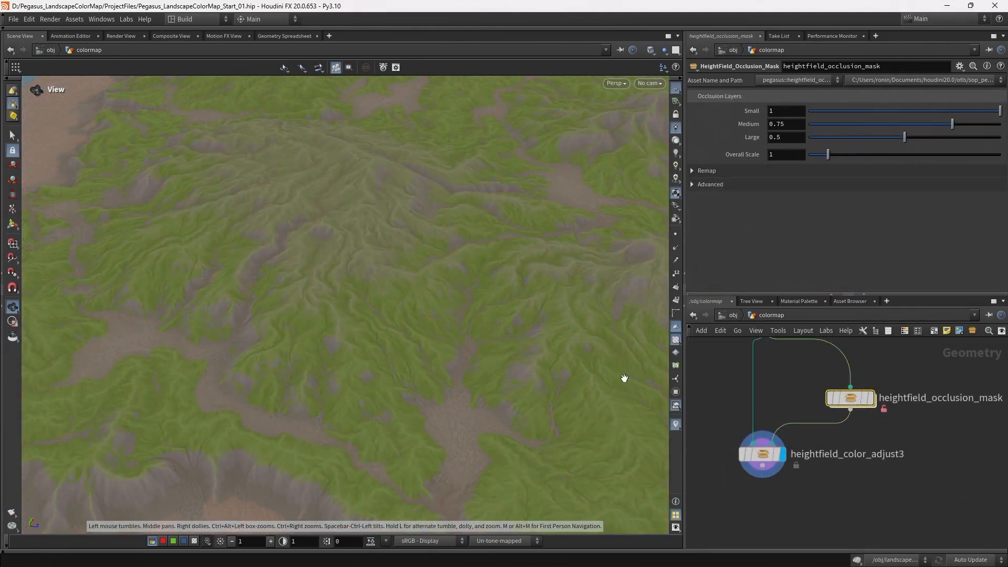
drag(461, 304, 364, 306)
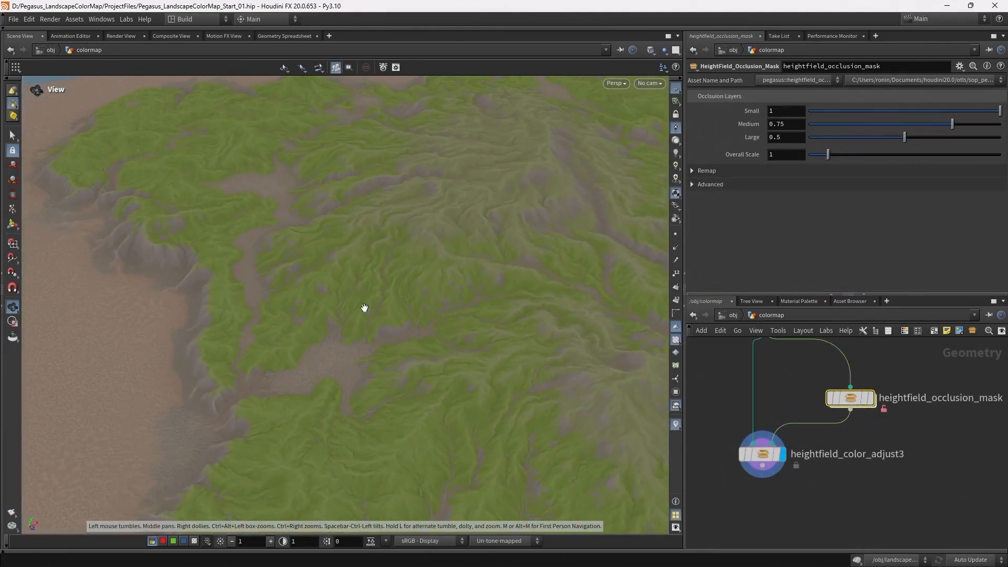